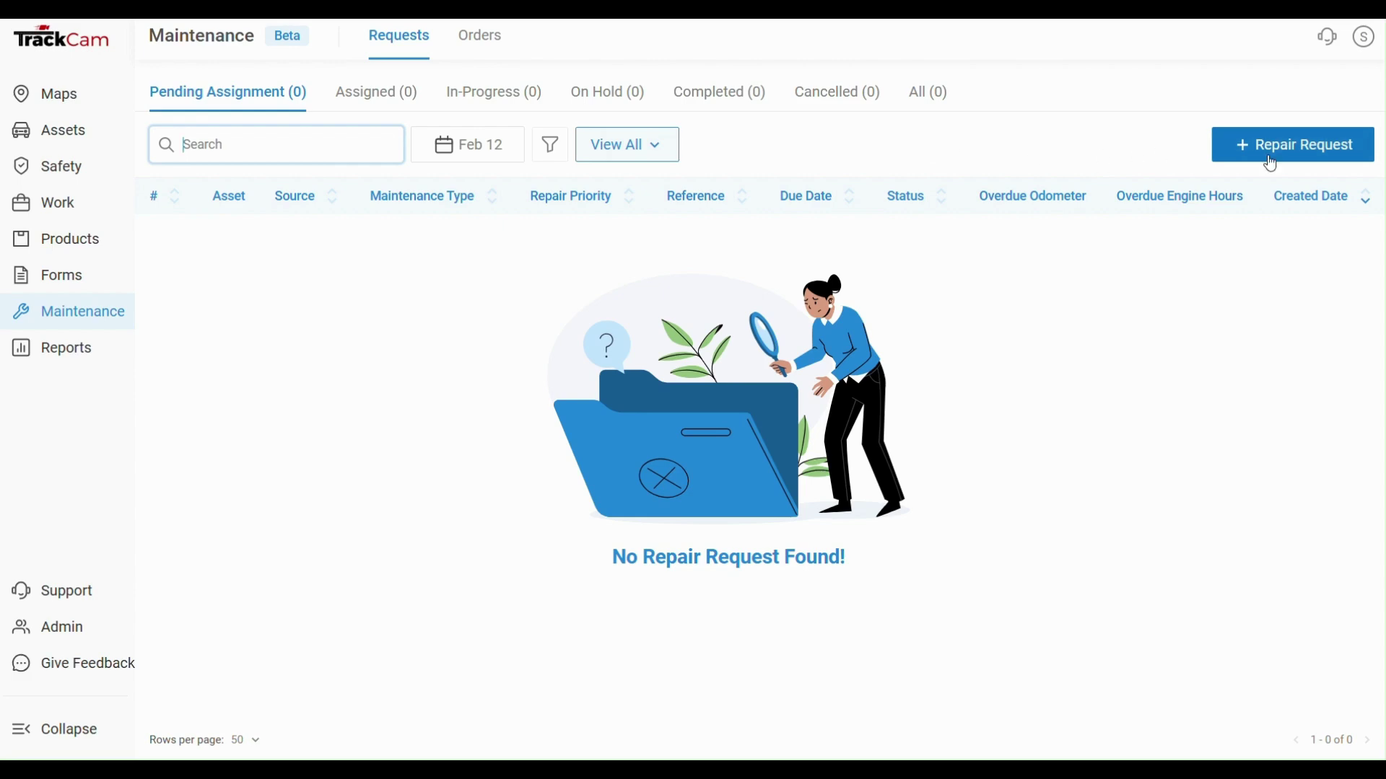
# Start a new repair request for the shared demo asset and set its repair priority to Moderate.
pyautogui.click(1312, 155)
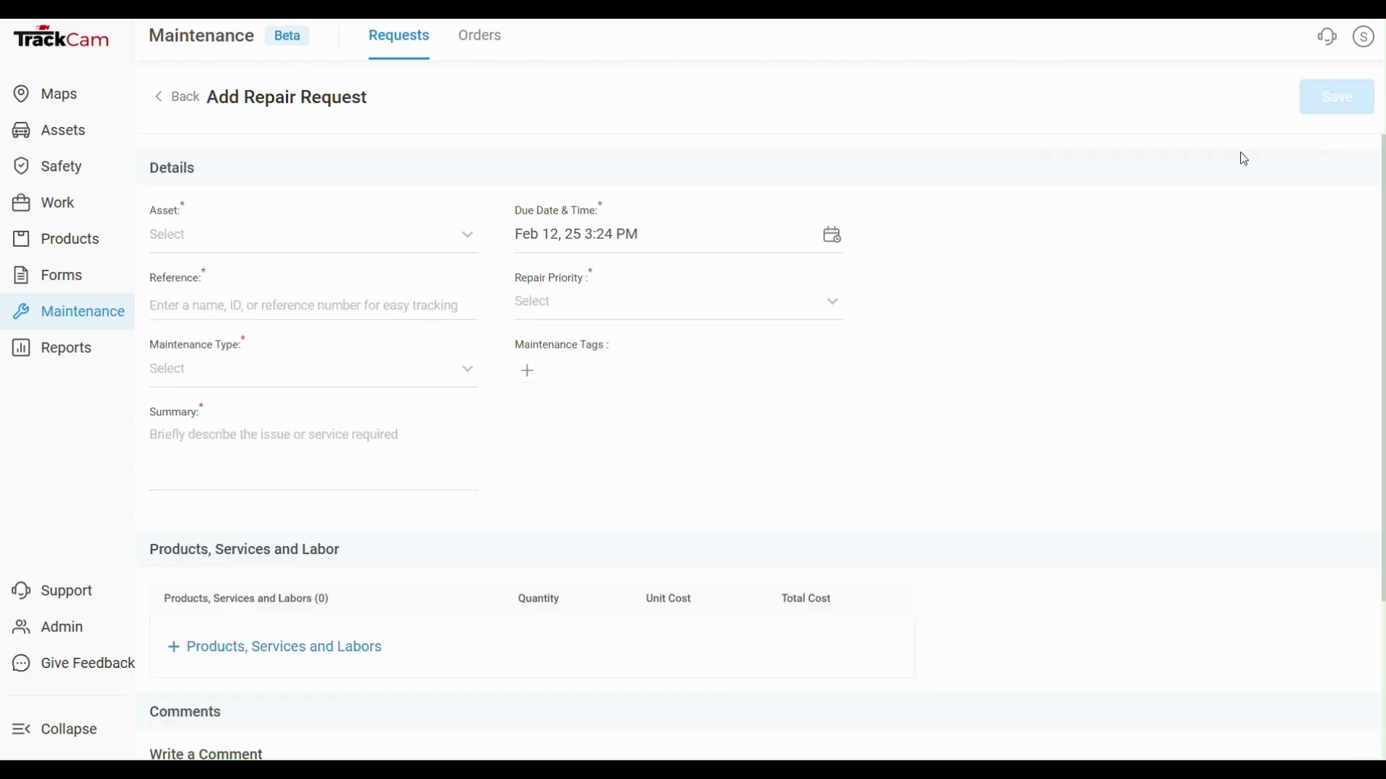
pyautogui.click(335, 246)
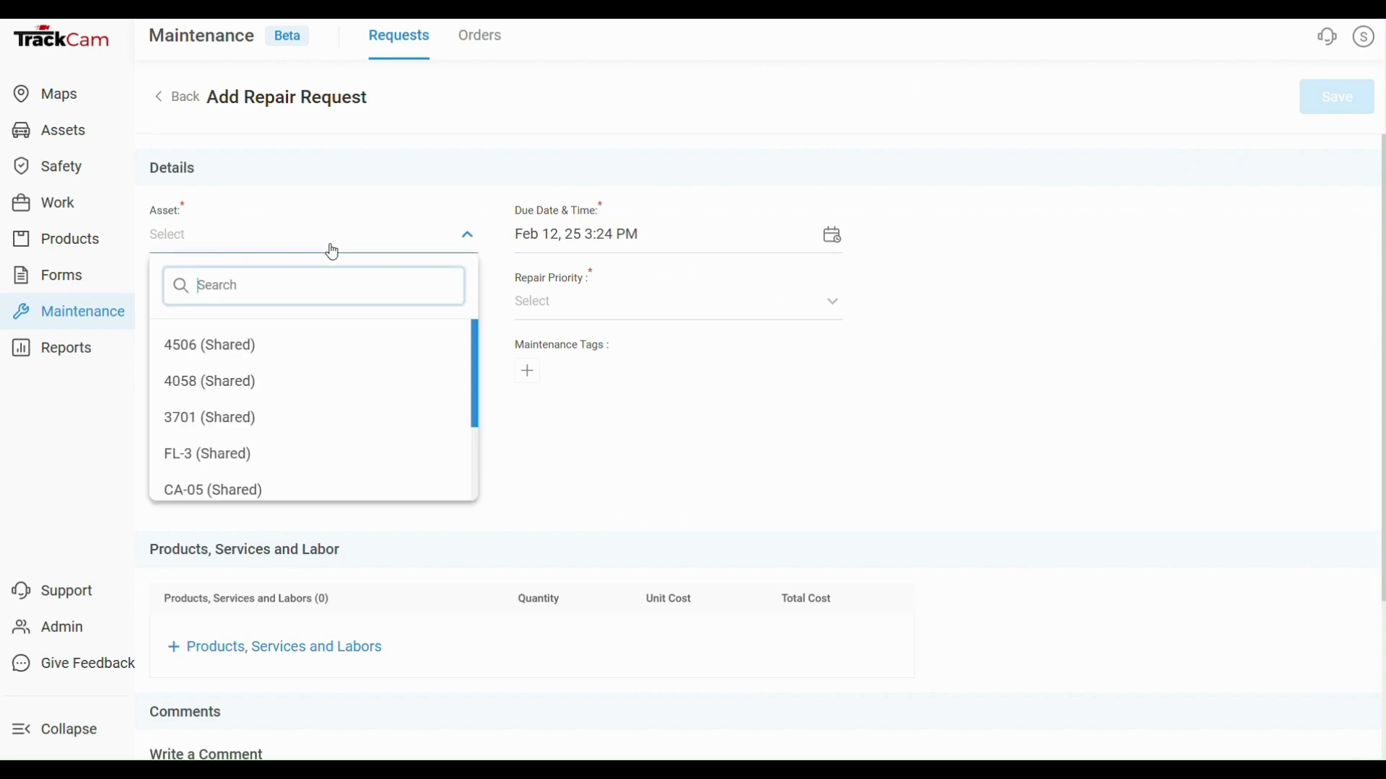
pyautogui.scroll(-3, 331, 382)
pyautogui.click(325, 475)
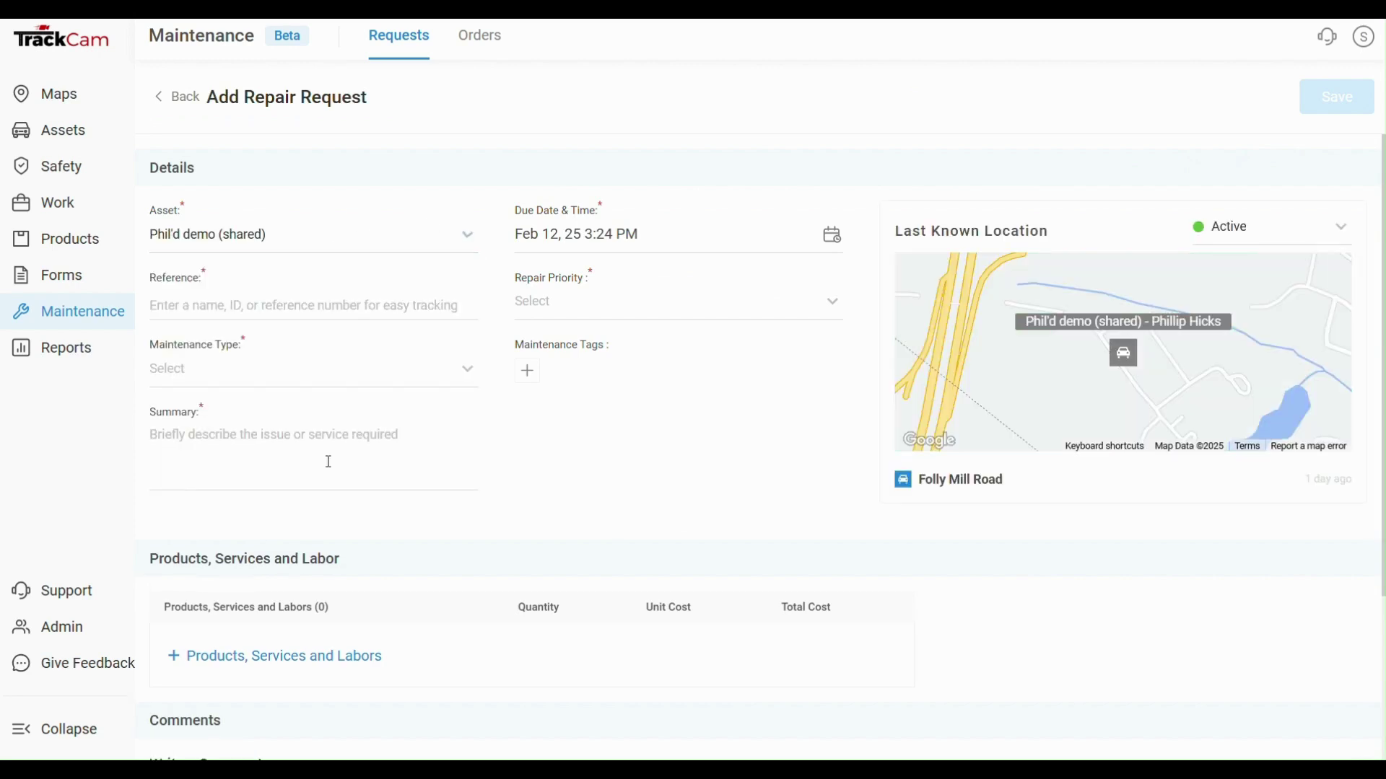
pyautogui.click(588, 309)
pyautogui.click(596, 381)
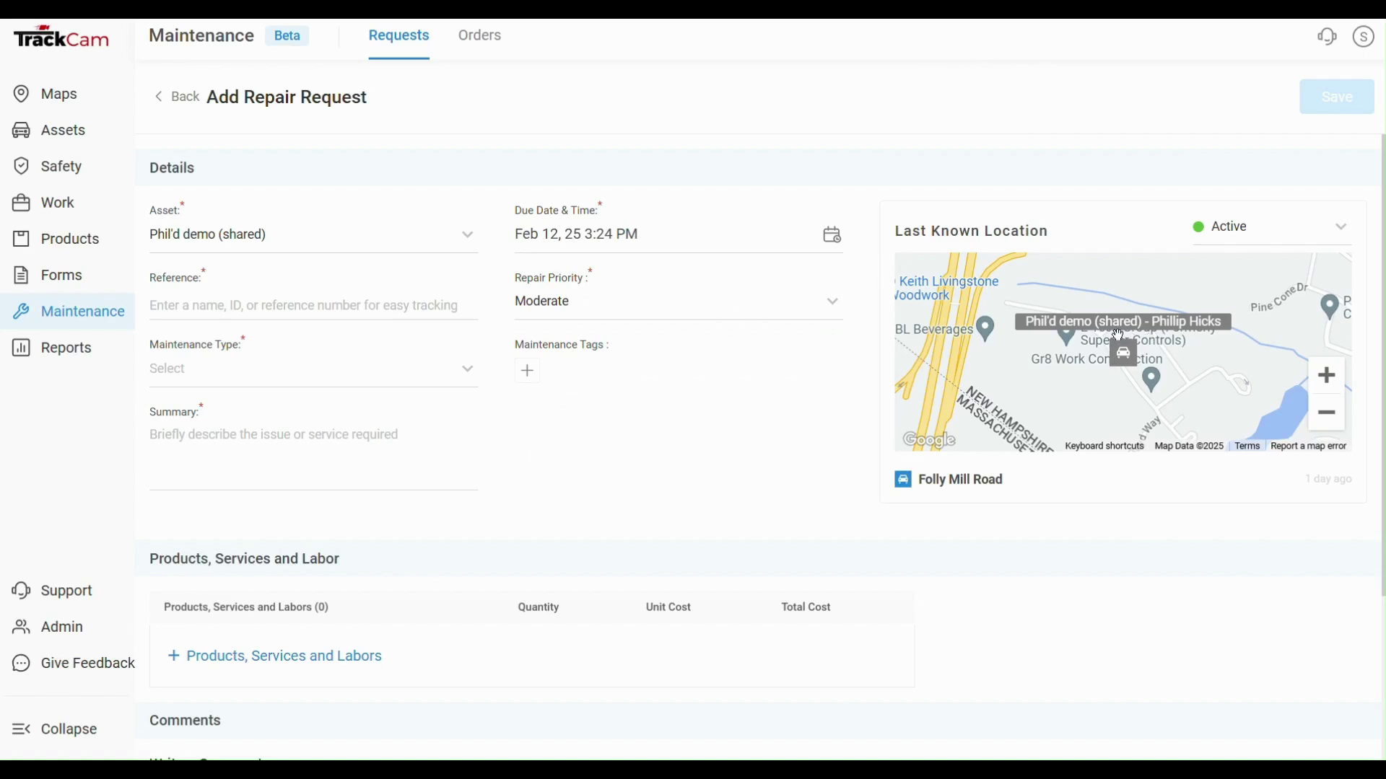
# Fill in the request details with reference 123456, maintenance type Preventive and the summary "Oil Change".
pyautogui.click(1234, 241)
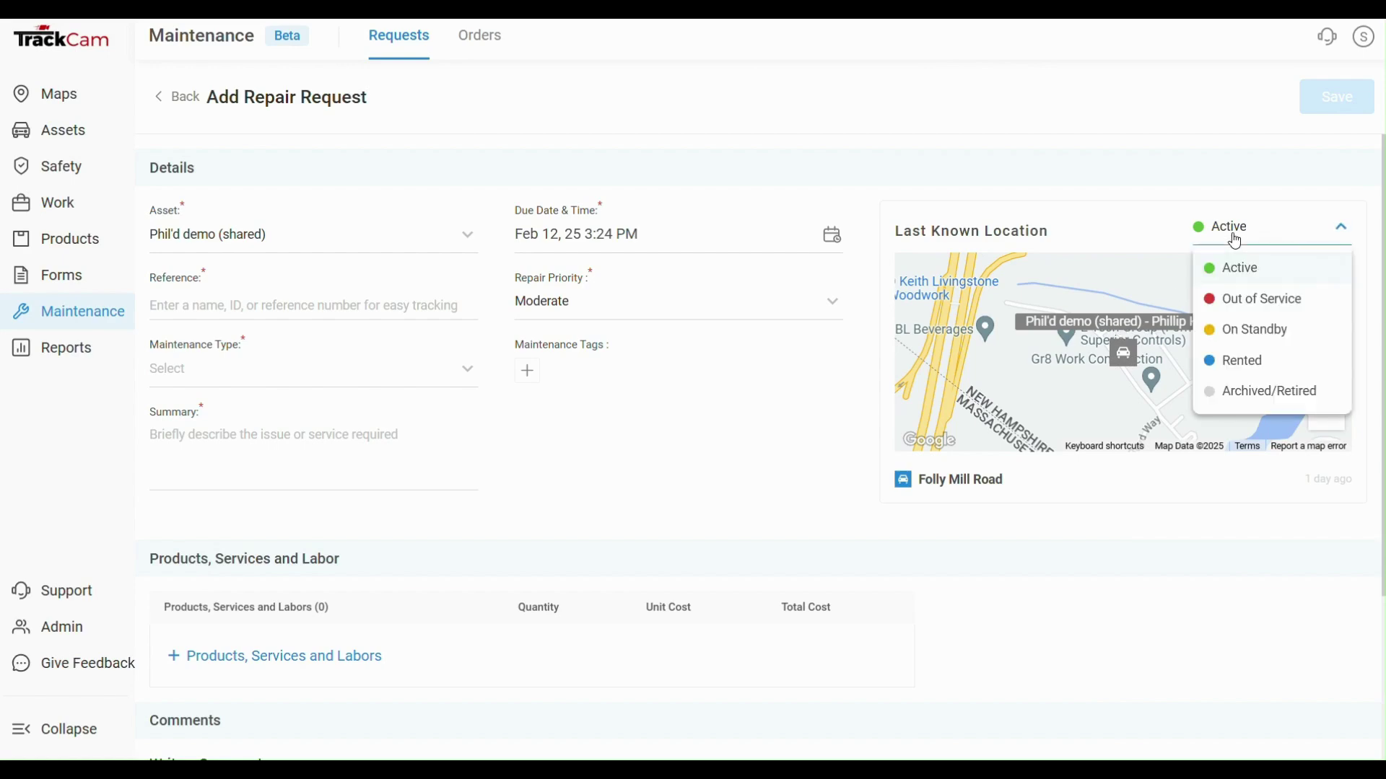
pyautogui.click(351, 302)
pyautogui.write('123456')
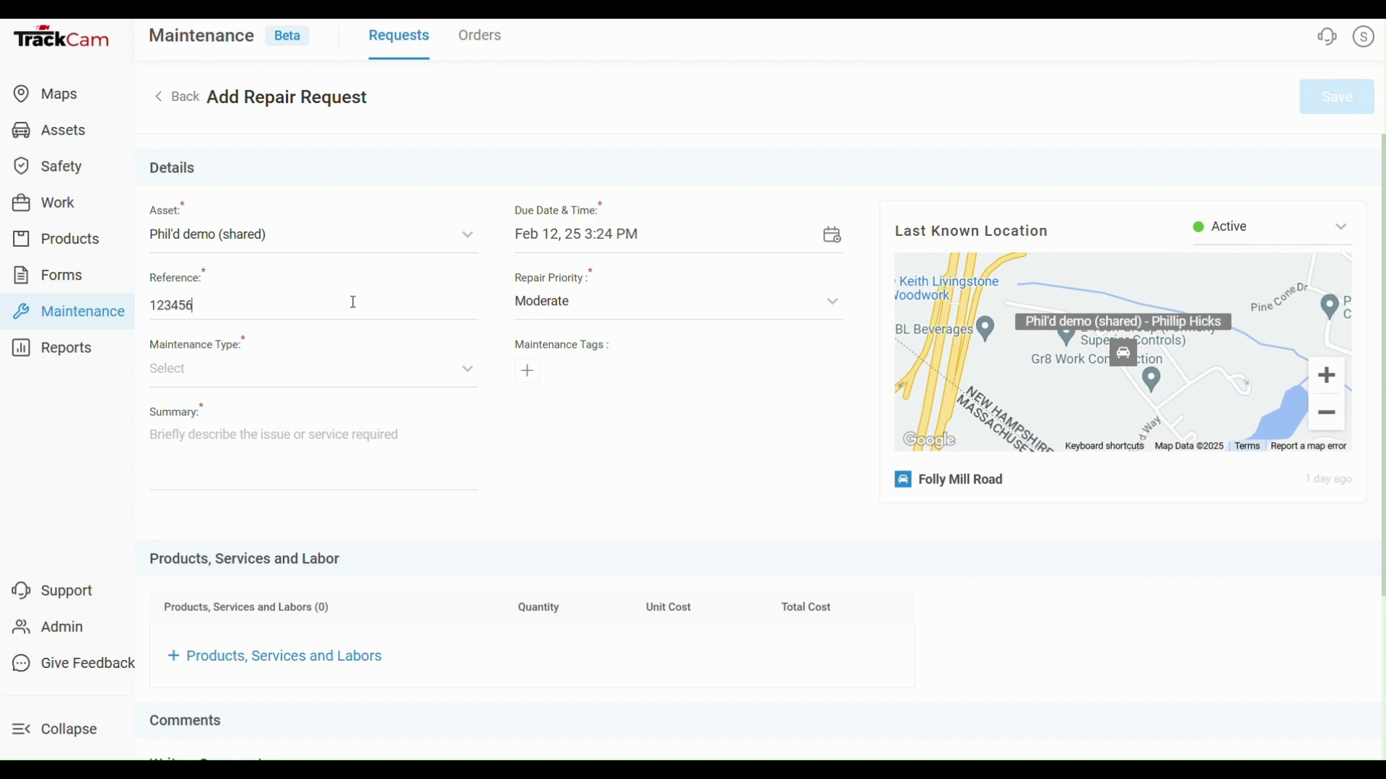
pyautogui.click(287, 364)
pyautogui.click(267, 410)
pyautogui.click(280, 438)
pyautogui.write('Oil Ch')
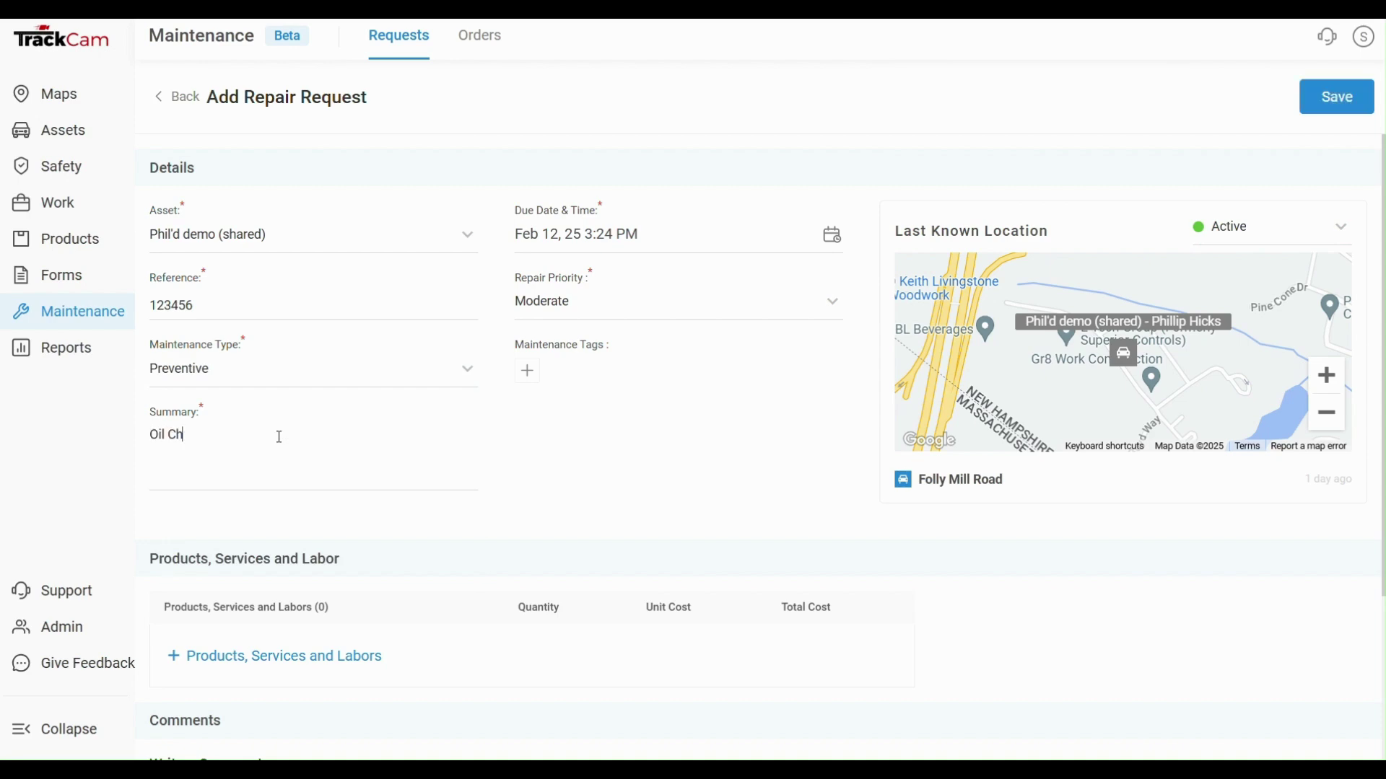
pyautogui.write('ange')
pyautogui.click(302, 656)
pyautogui.click(420, 672)
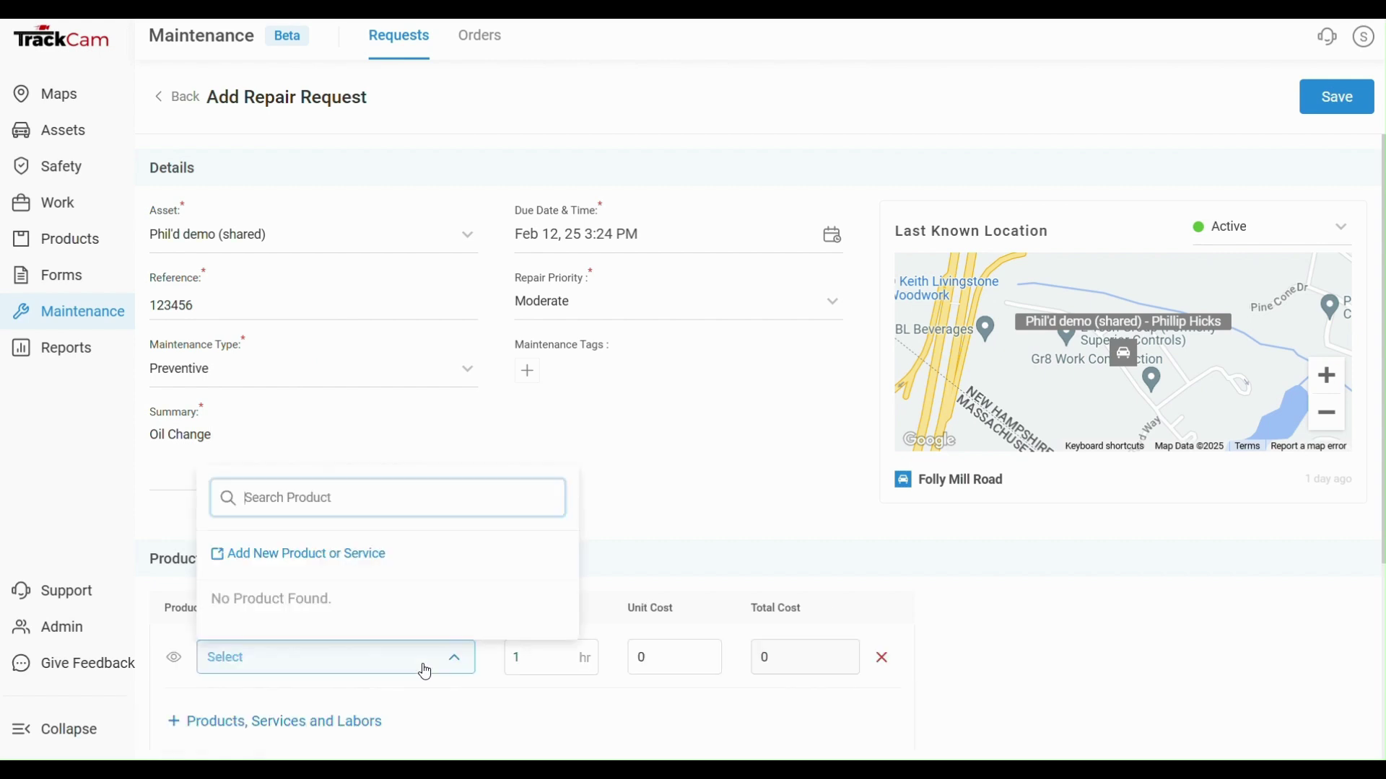
pyautogui.click(671, 526)
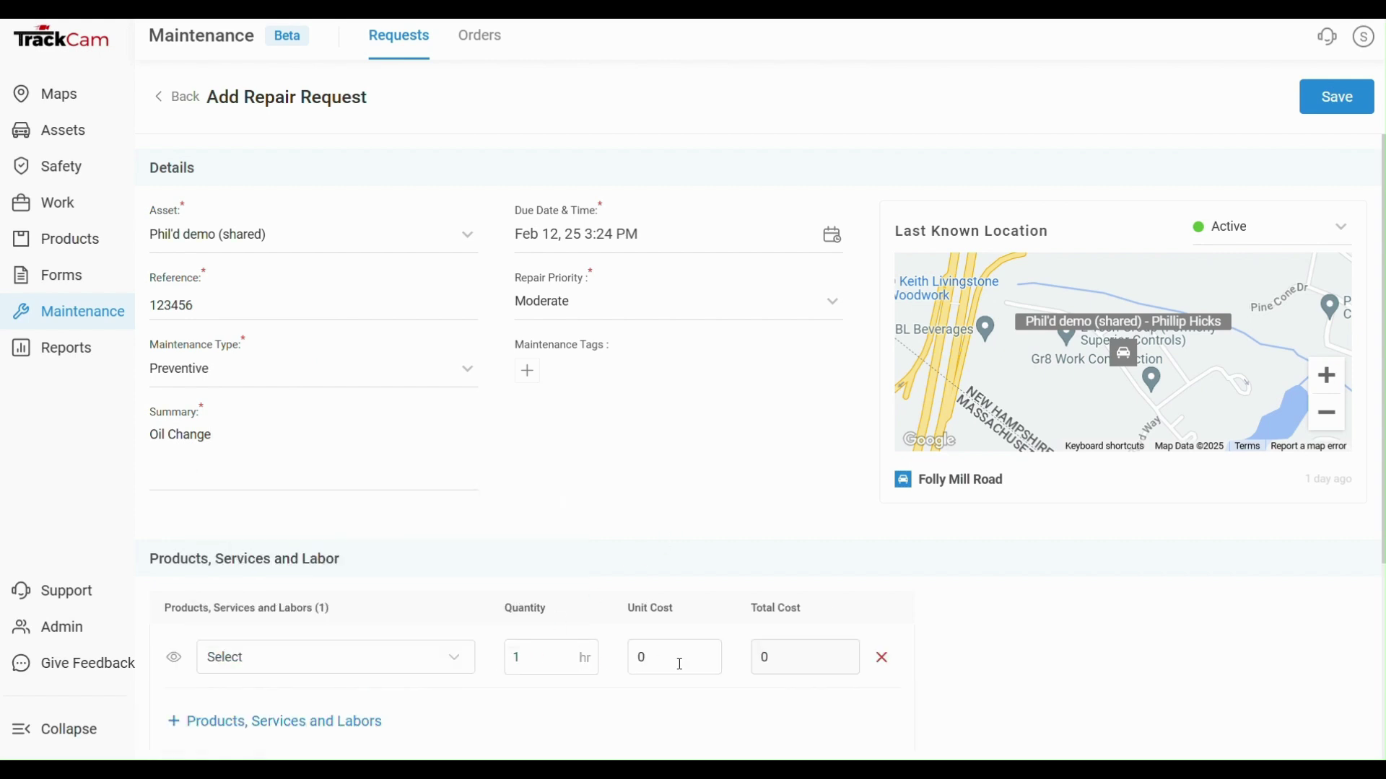
pyautogui.click(882, 658)
# Review the rest of the repair request form and save the request.
pyautogui.scroll(-2, 575, 594)
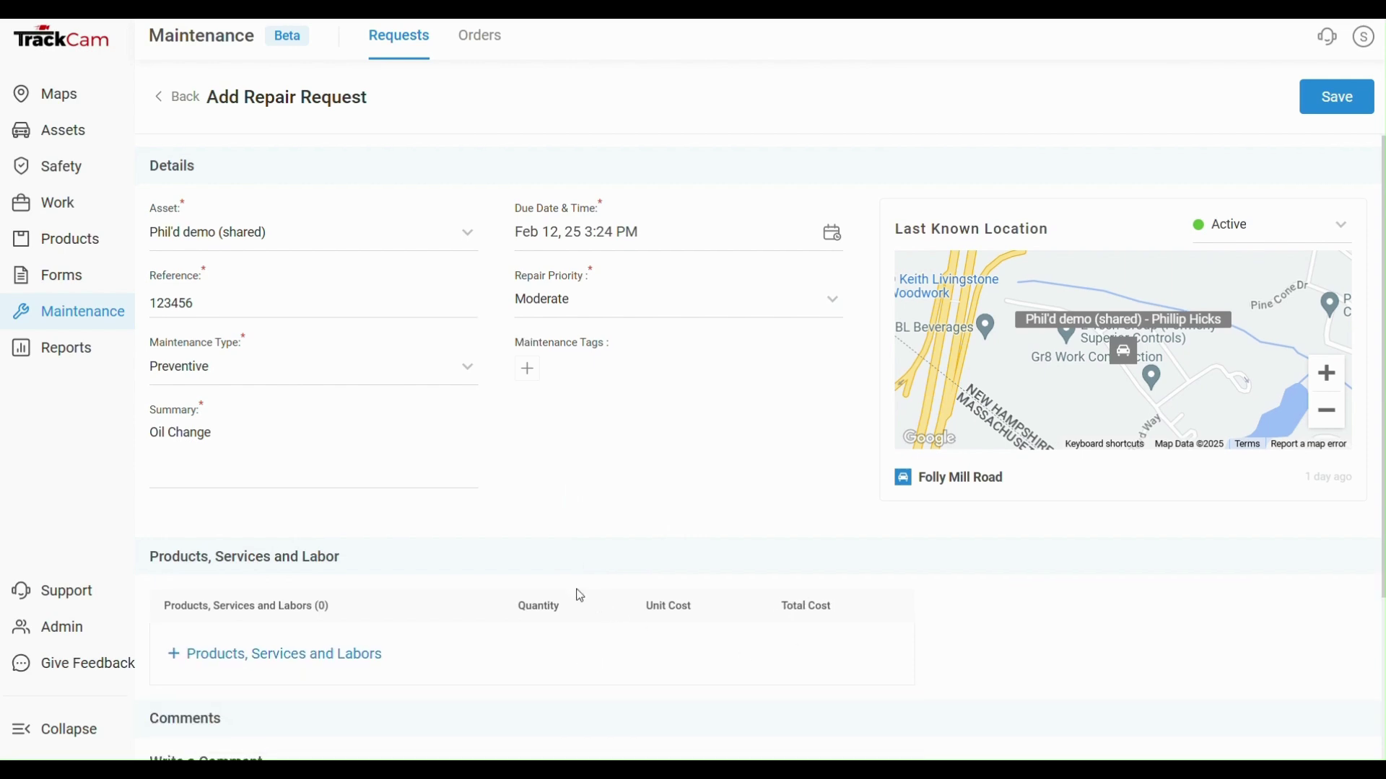
pyautogui.scroll(-1, 638, 696)
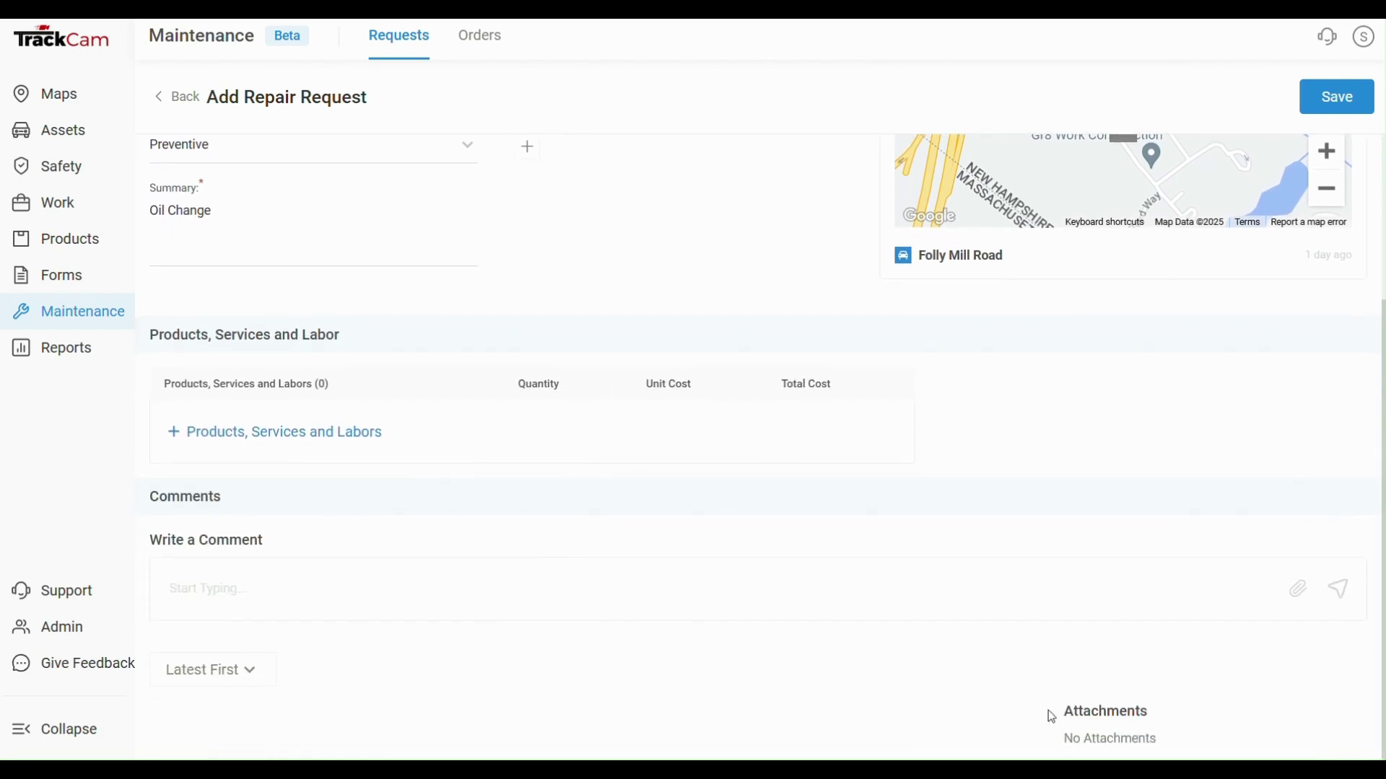
pyautogui.scroll(3, 845, 662)
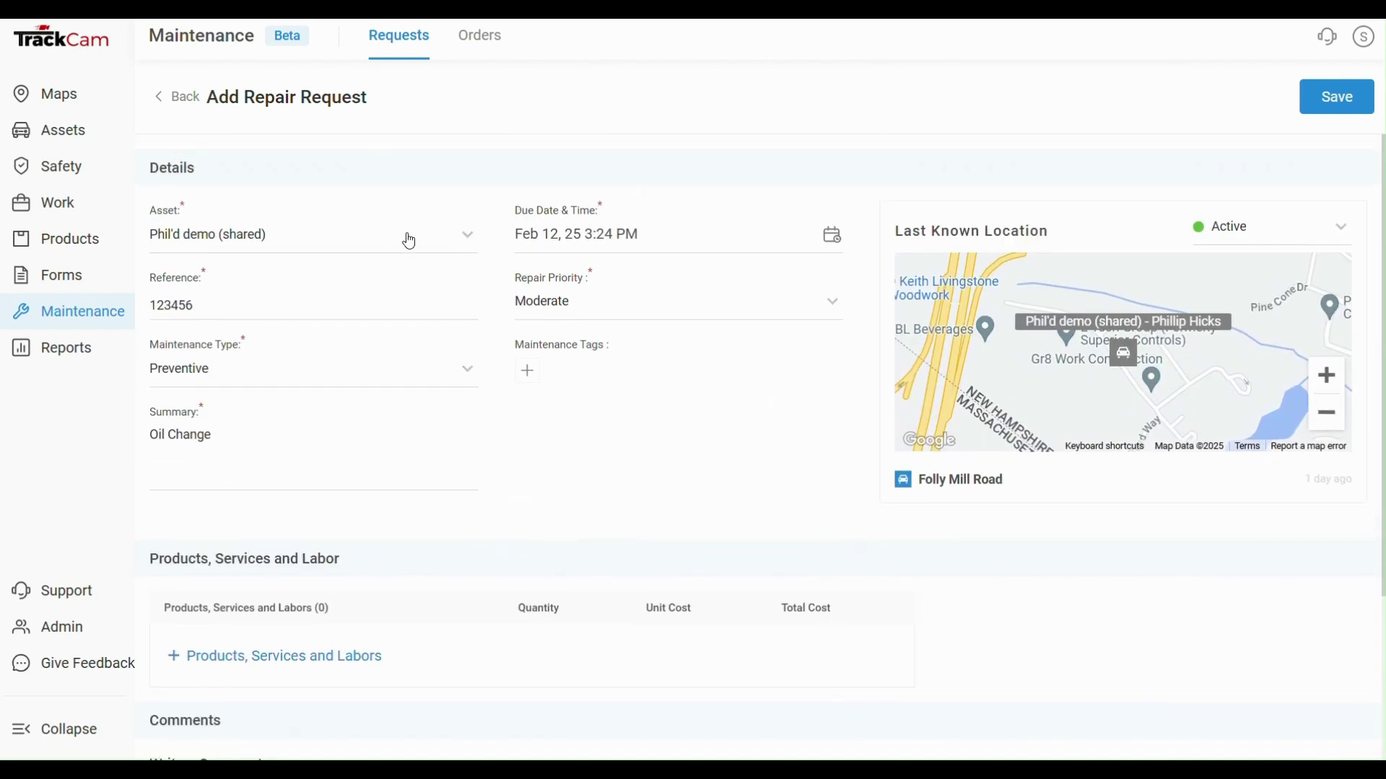
pyautogui.click(1335, 101)
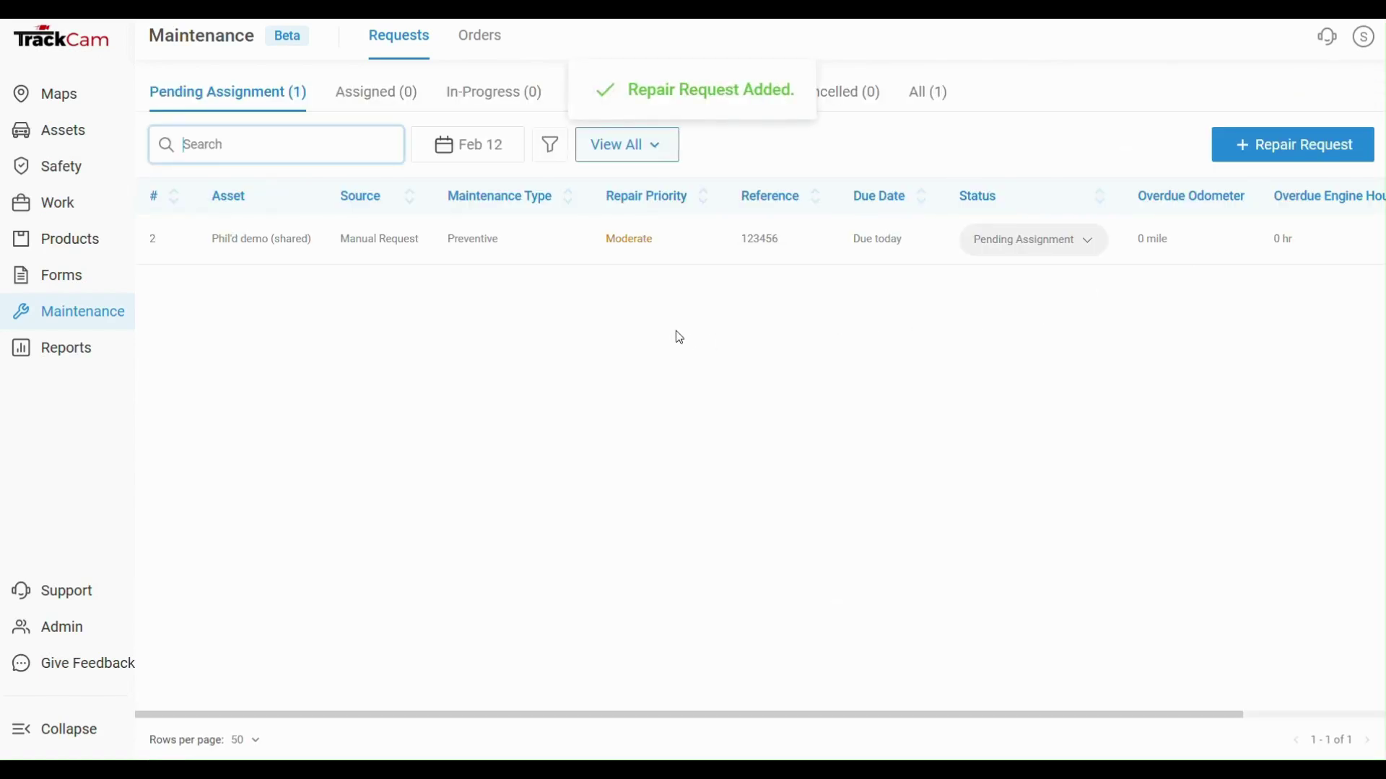
# Start a new repair order in Maintenance for the shared demo asset.
pyautogui.click(481, 40)
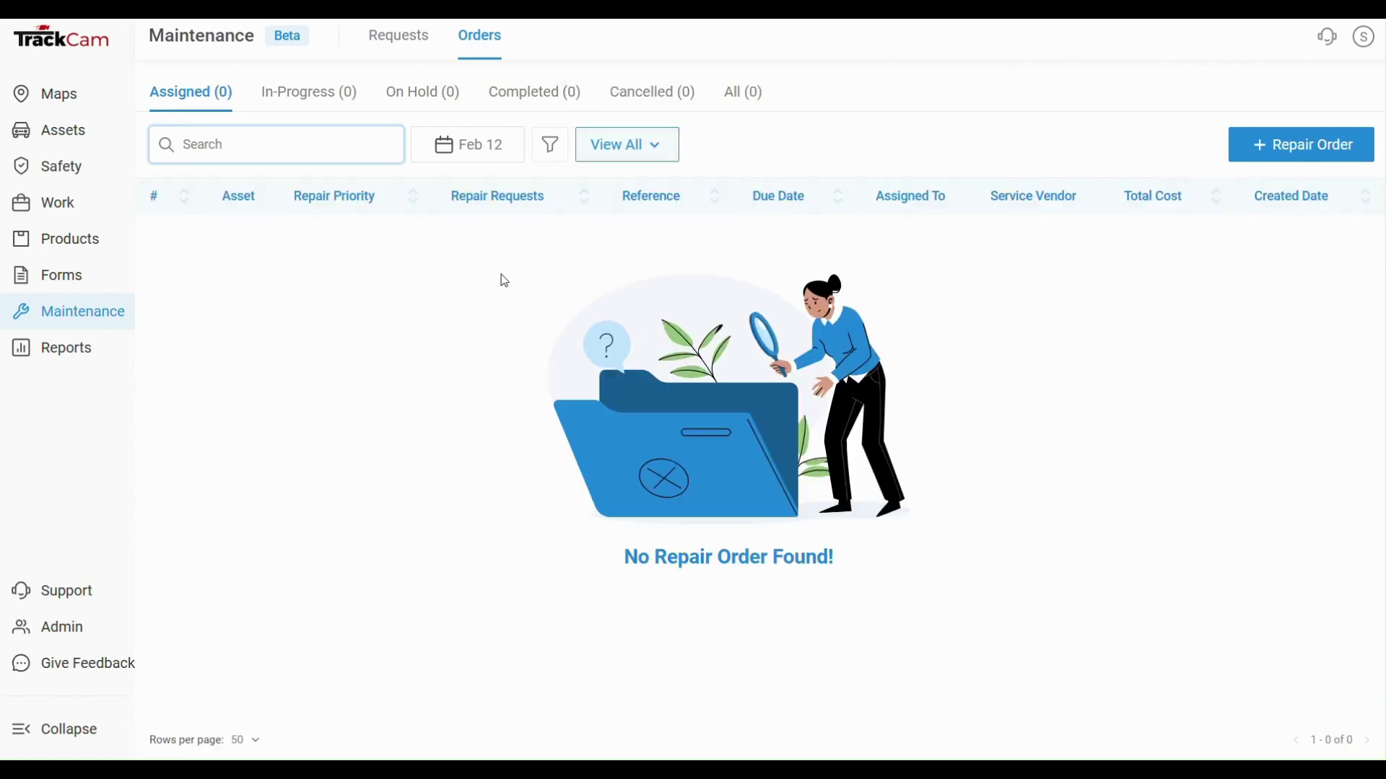
pyautogui.click(1266, 156)
pyautogui.click(388, 222)
pyautogui.scroll(-3, 309, 400)
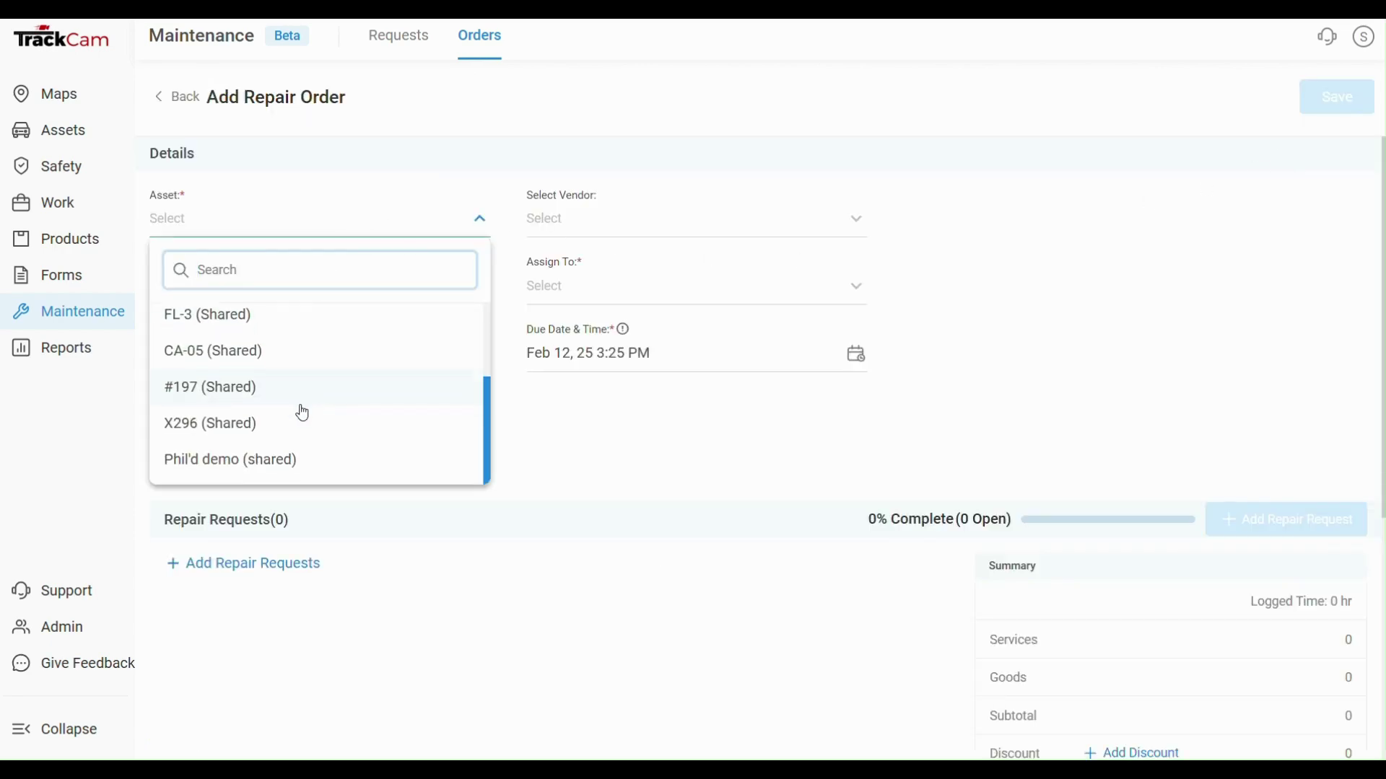
pyautogui.click(247, 458)
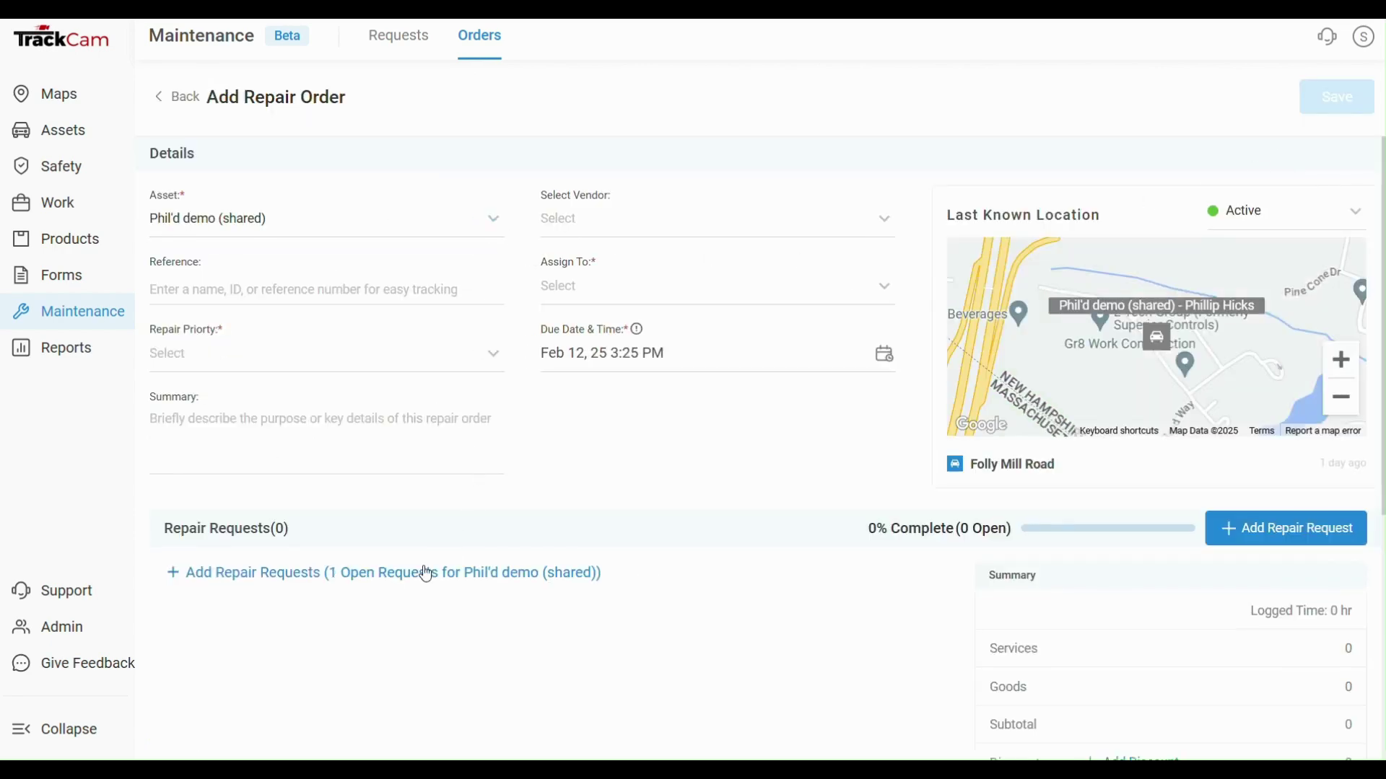
# Assign the repair order to the existing technician and set its repair priority to Moderate.
pyautogui.click(610, 290)
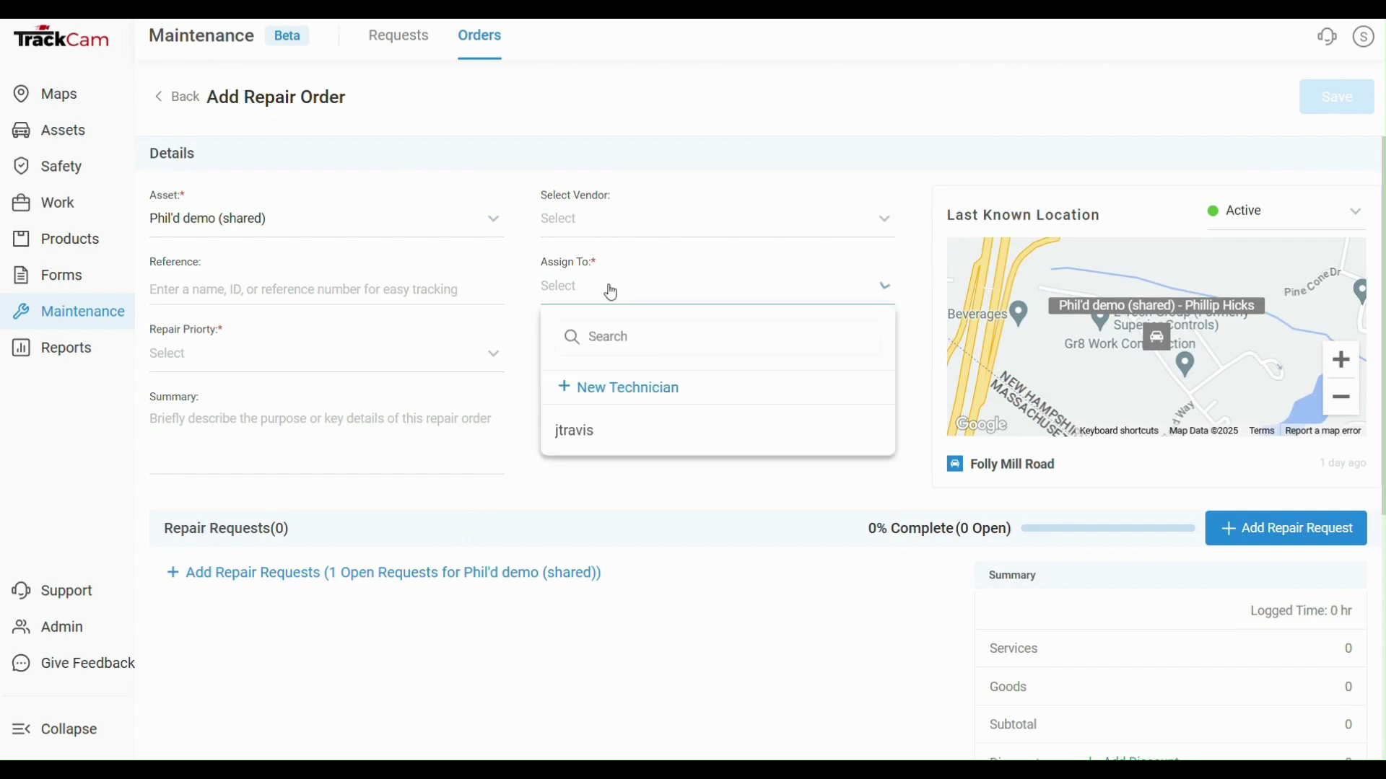
pyautogui.click(619, 433)
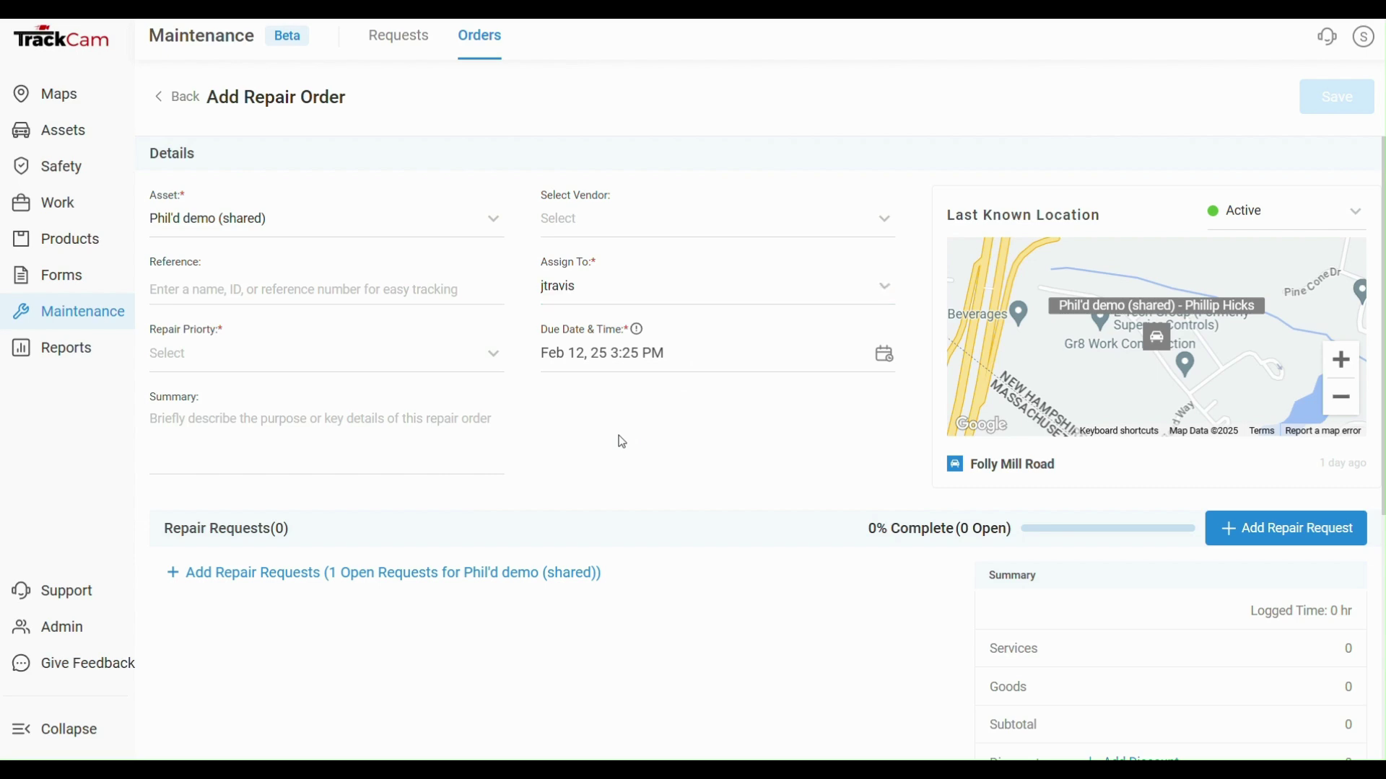
pyautogui.click(607, 227)
pyautogui.click(579, 226)
pyautogui.click(302, 367)
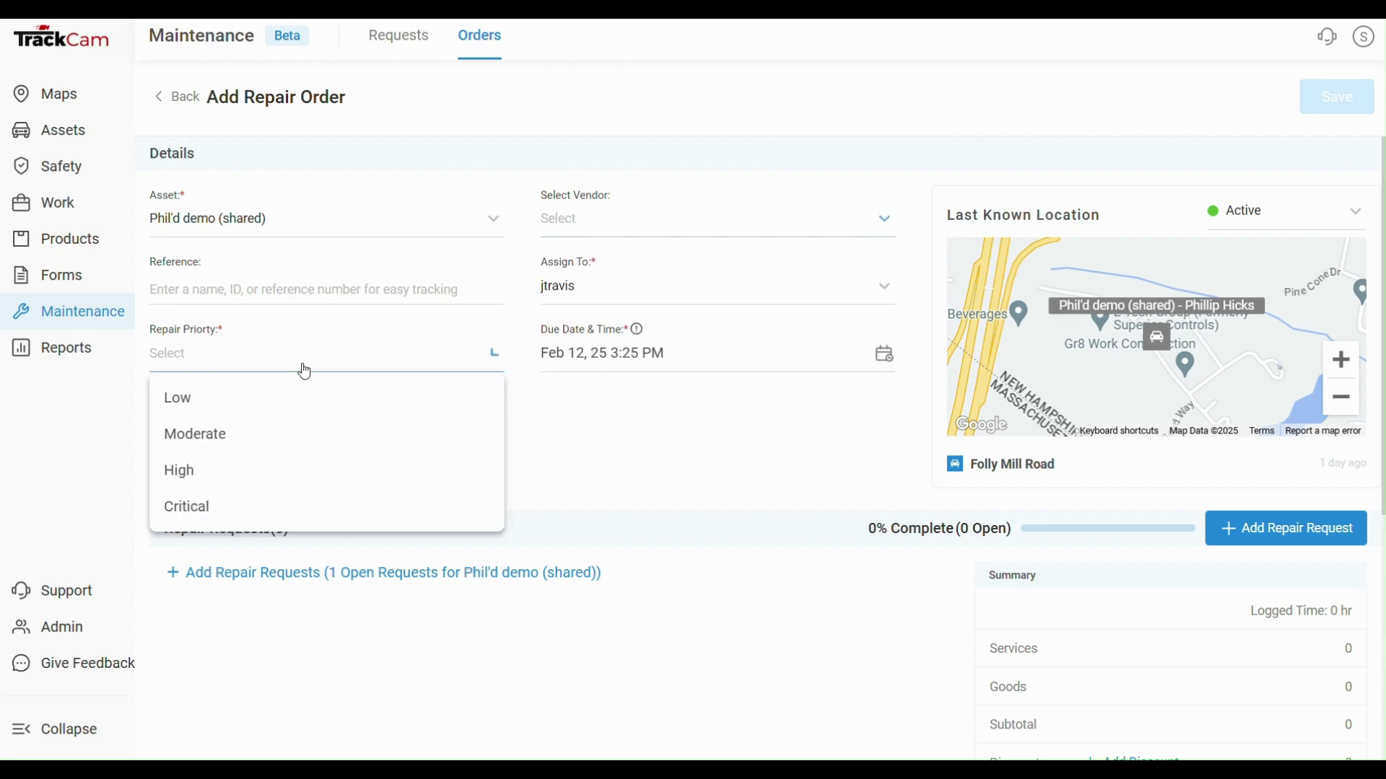
pyautogui.click(292, 431)
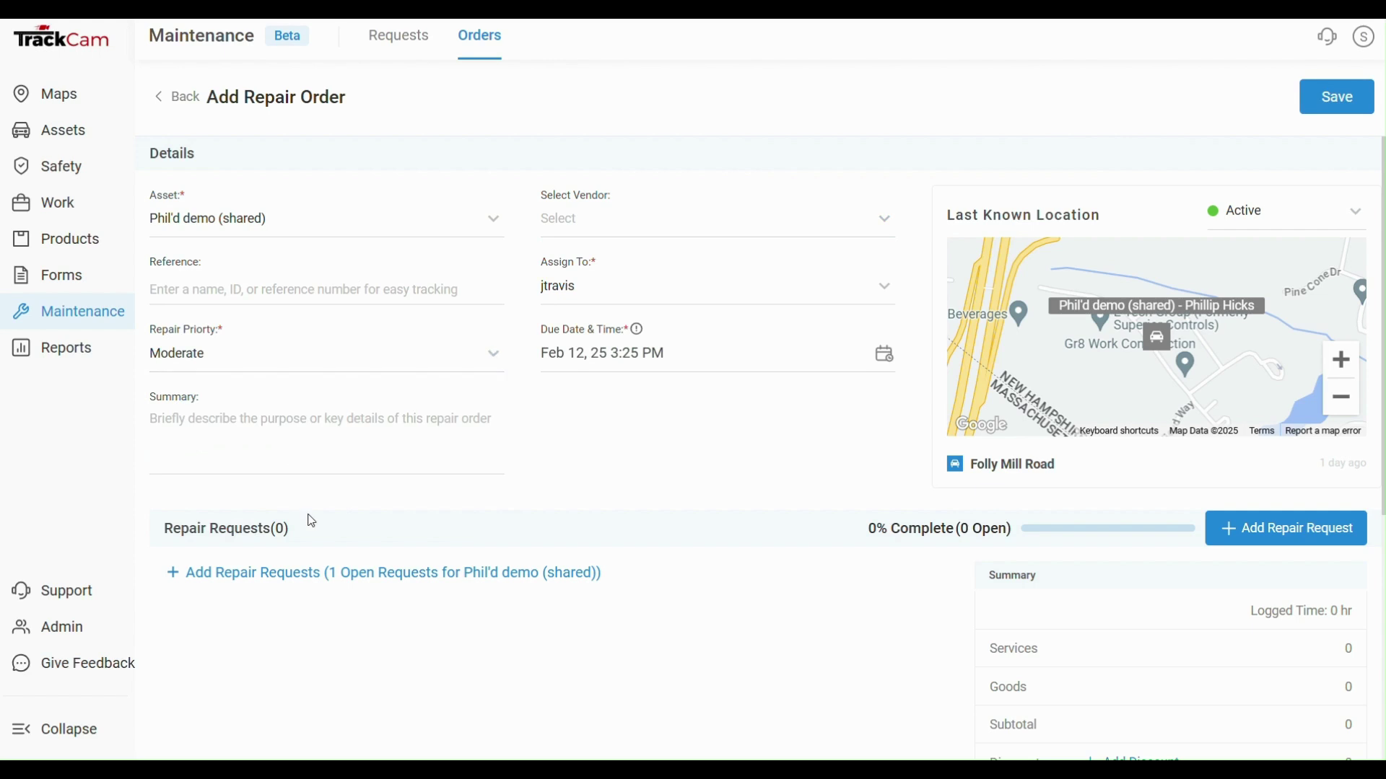
# Attach the asset's open Oil Change repair request to the repair order and save the order.
pyautogui.click(349, 577)
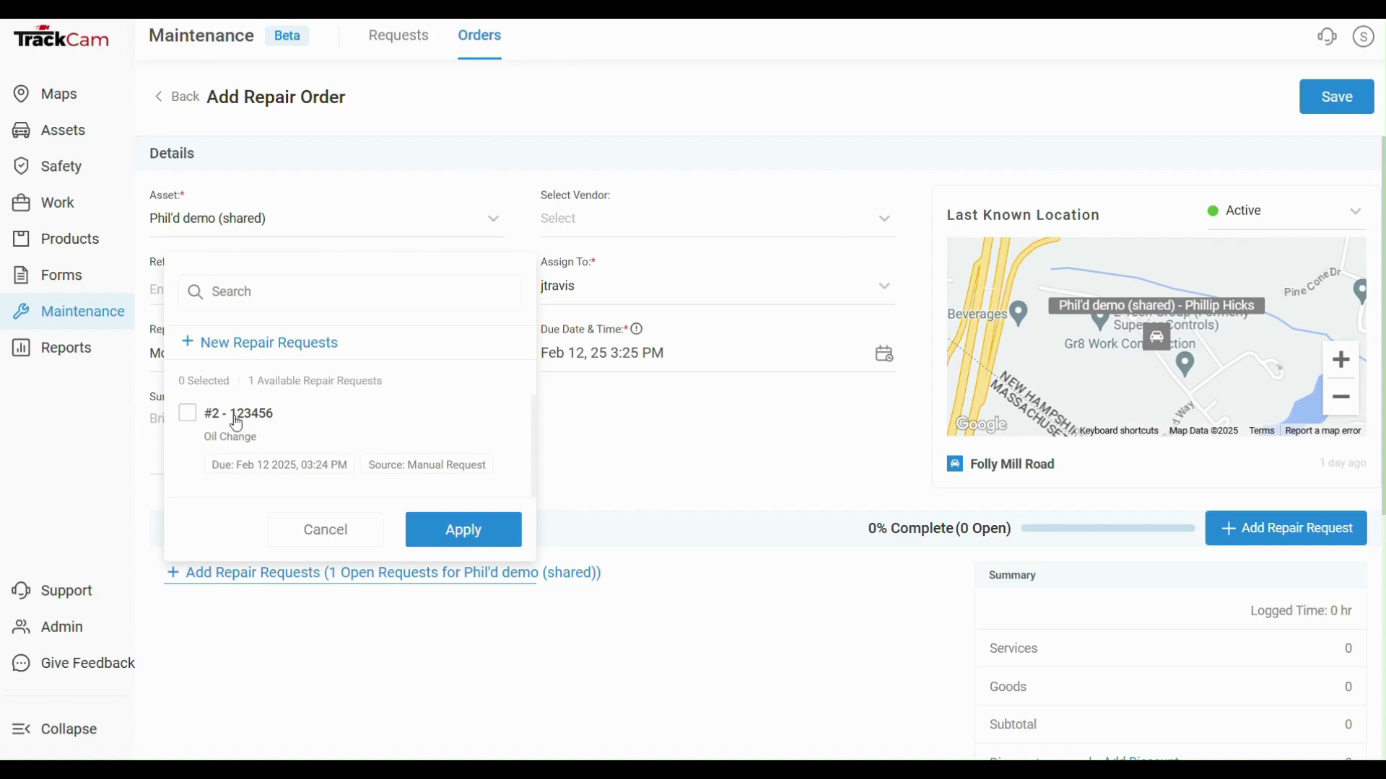
pyautogui.click(187, 416)
pyautogui.click(464, 531)
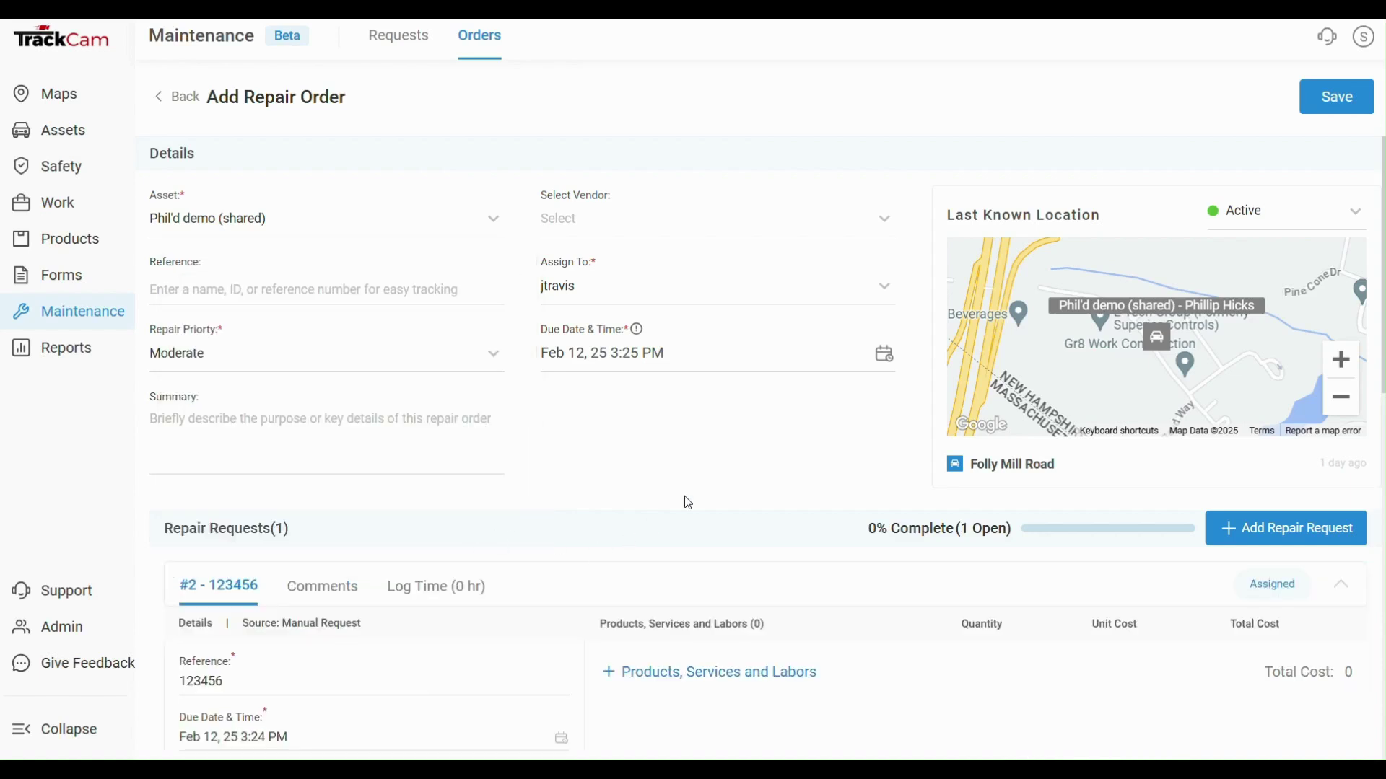
pyautogui.click(1326, 104)
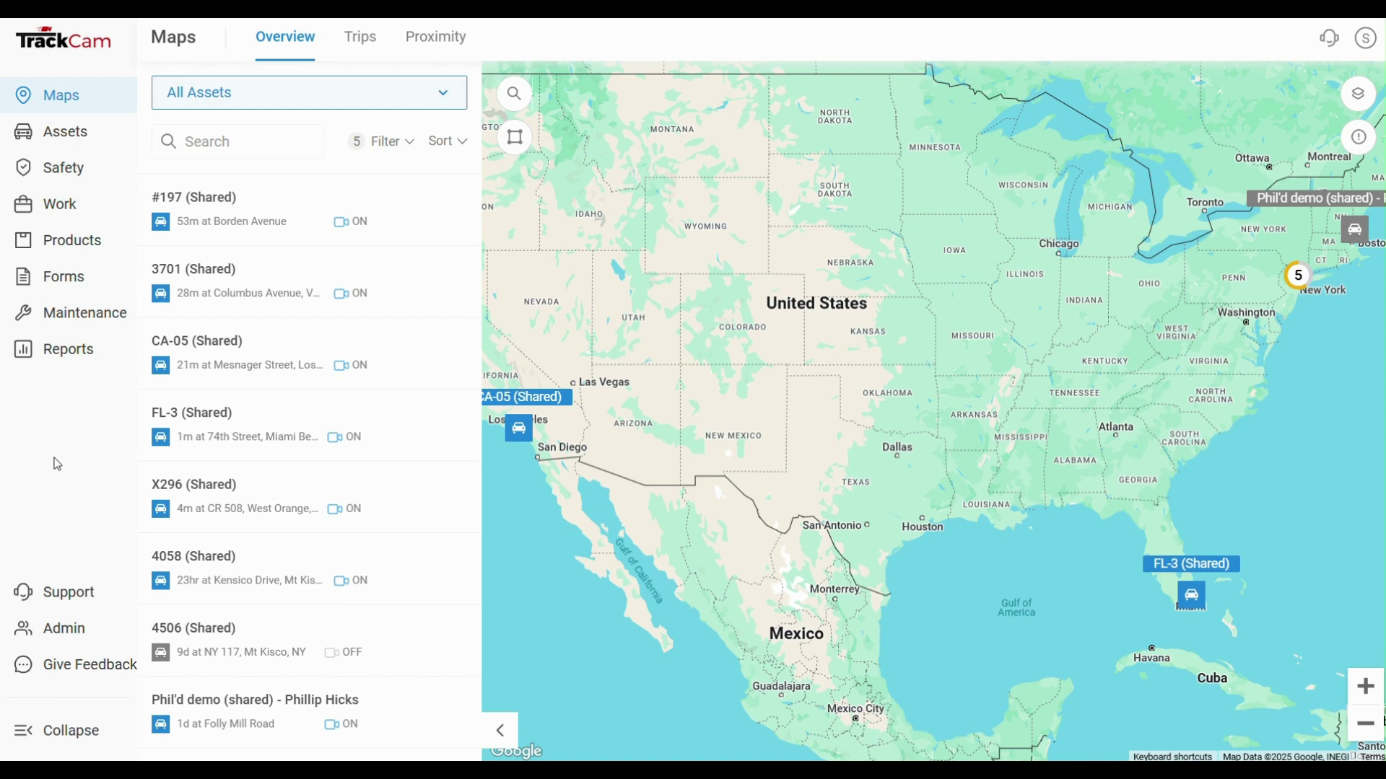
# Create a new rule in the Admin area named "Oil Change - 1000mi" with Low severity.
pyautogui.click(60, 628)
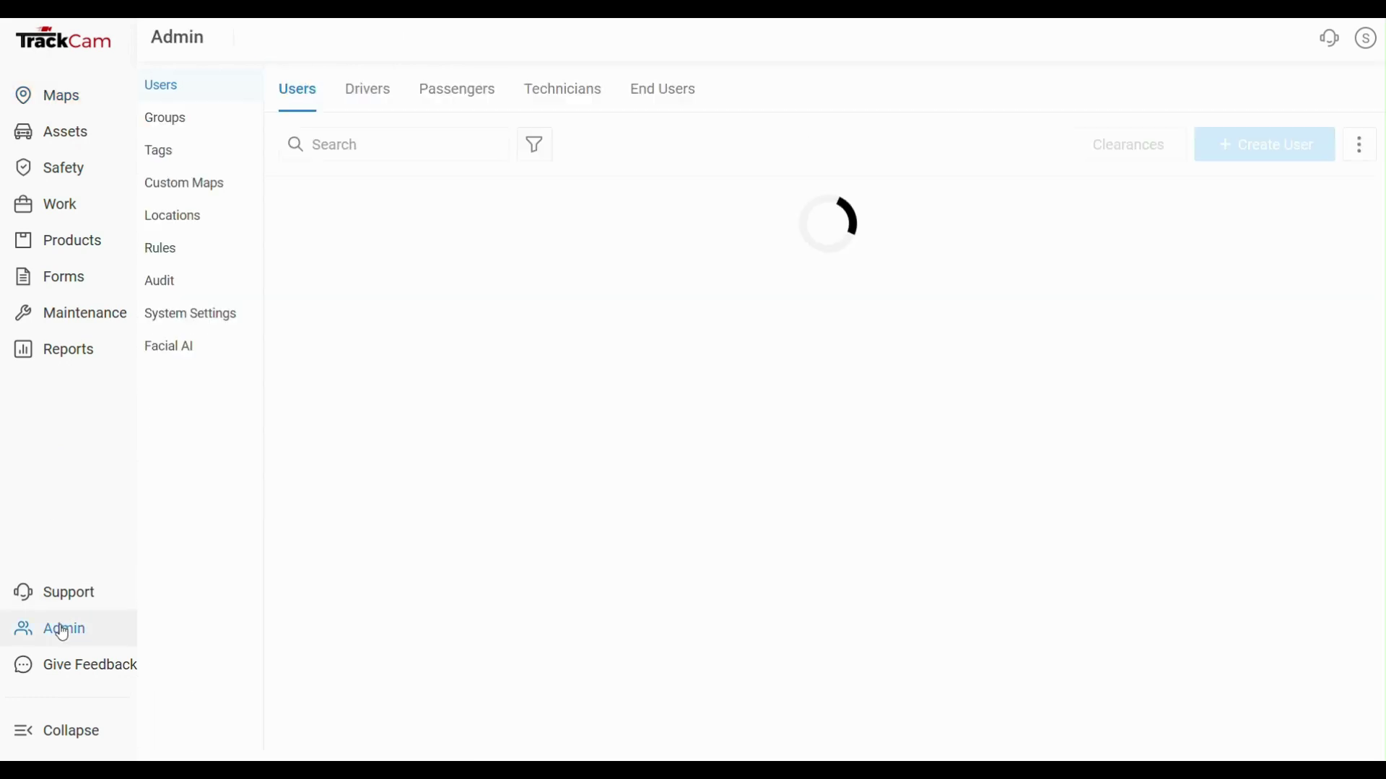
pyautogui.click(169, 255)
pyautogui.click(1286, 157)
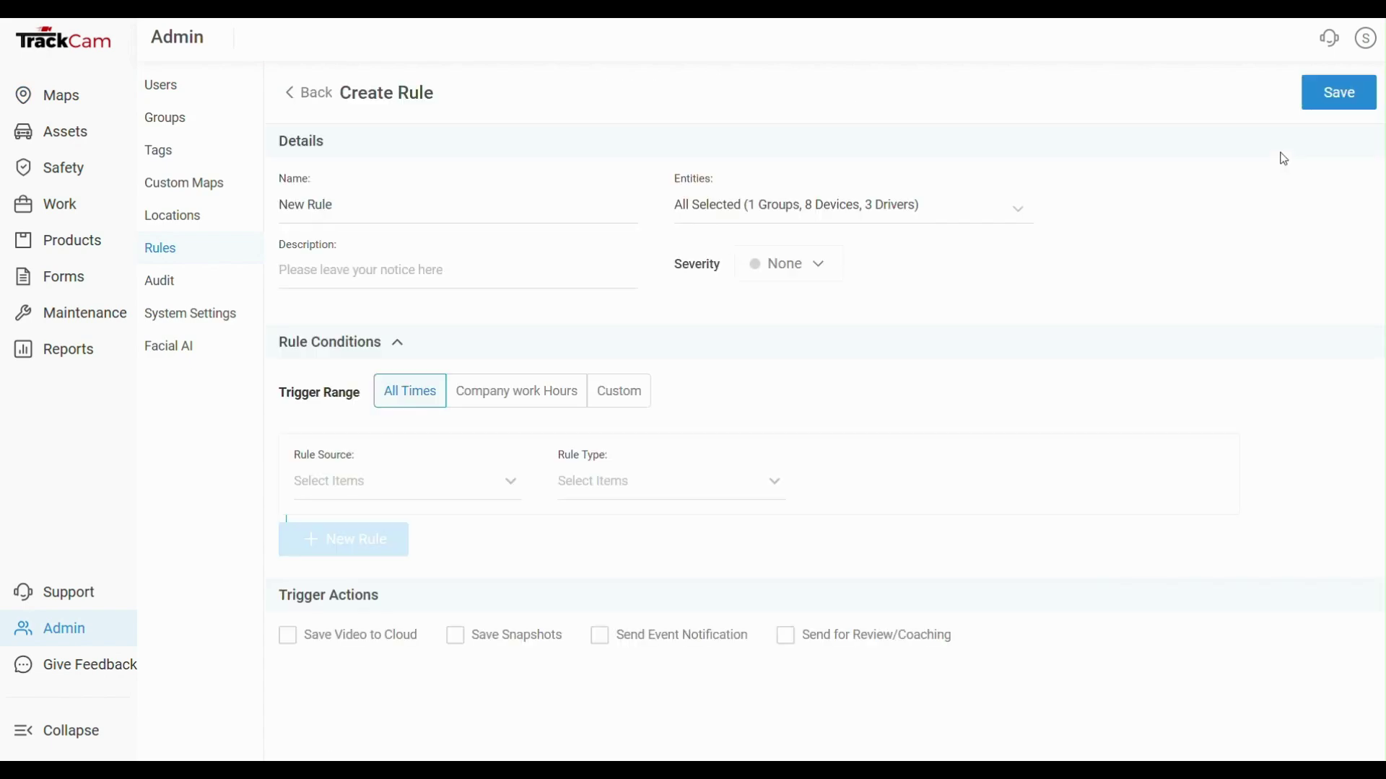
pyautogui.click(526, 209)
pyautogui.press('BackSpace')
pyautogui.press('BackSpace')
pyautogui.press('BackSpace')
pyautogui.press('BackSpace')
pyautogui.press('BackSpace')
pyautogui.press('BackSpace')
pyautogui.press('BackSpace')
pyautogui.press('BackSpace')
pyautogui.write('Oil Chang')
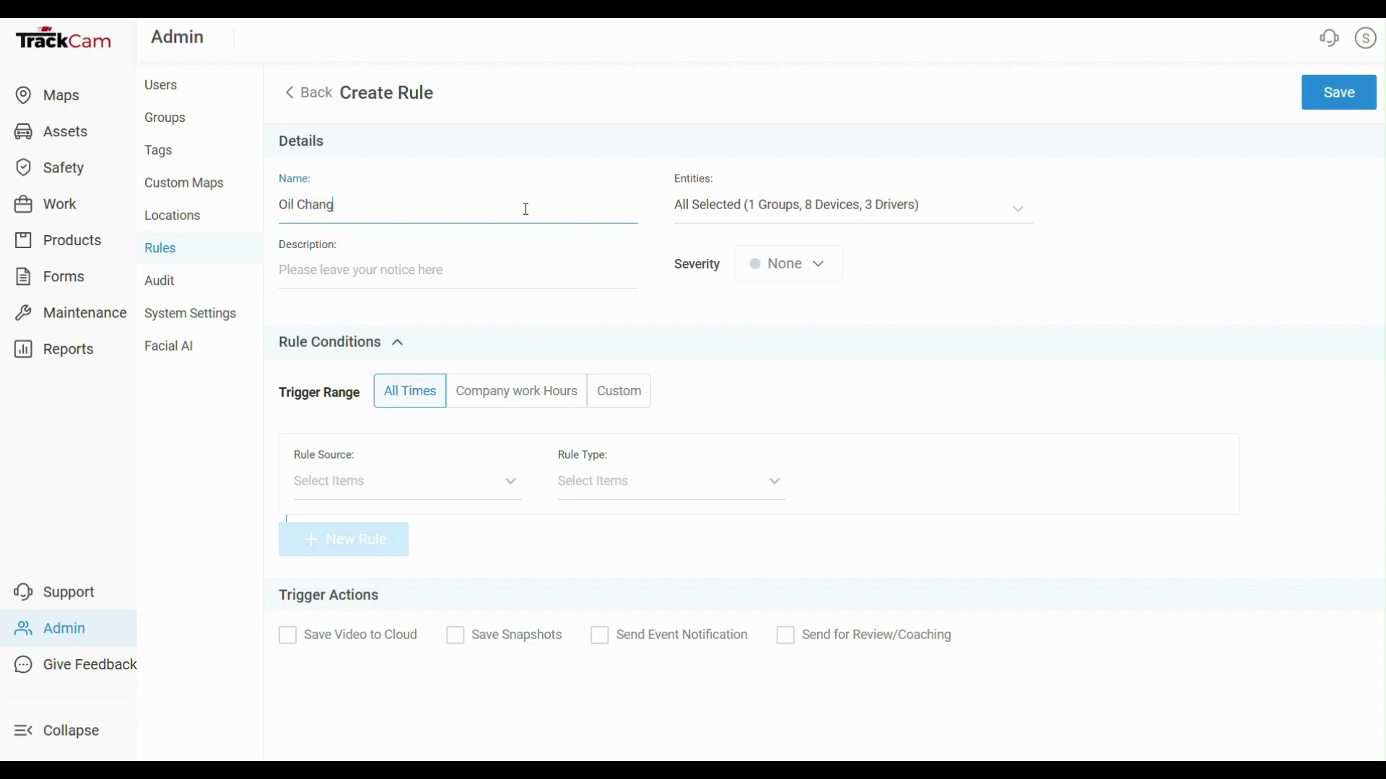
pyautogui.write('e - 1000mi')
pyautogui.click(784, 264)
pyautogui.click(762, 345)
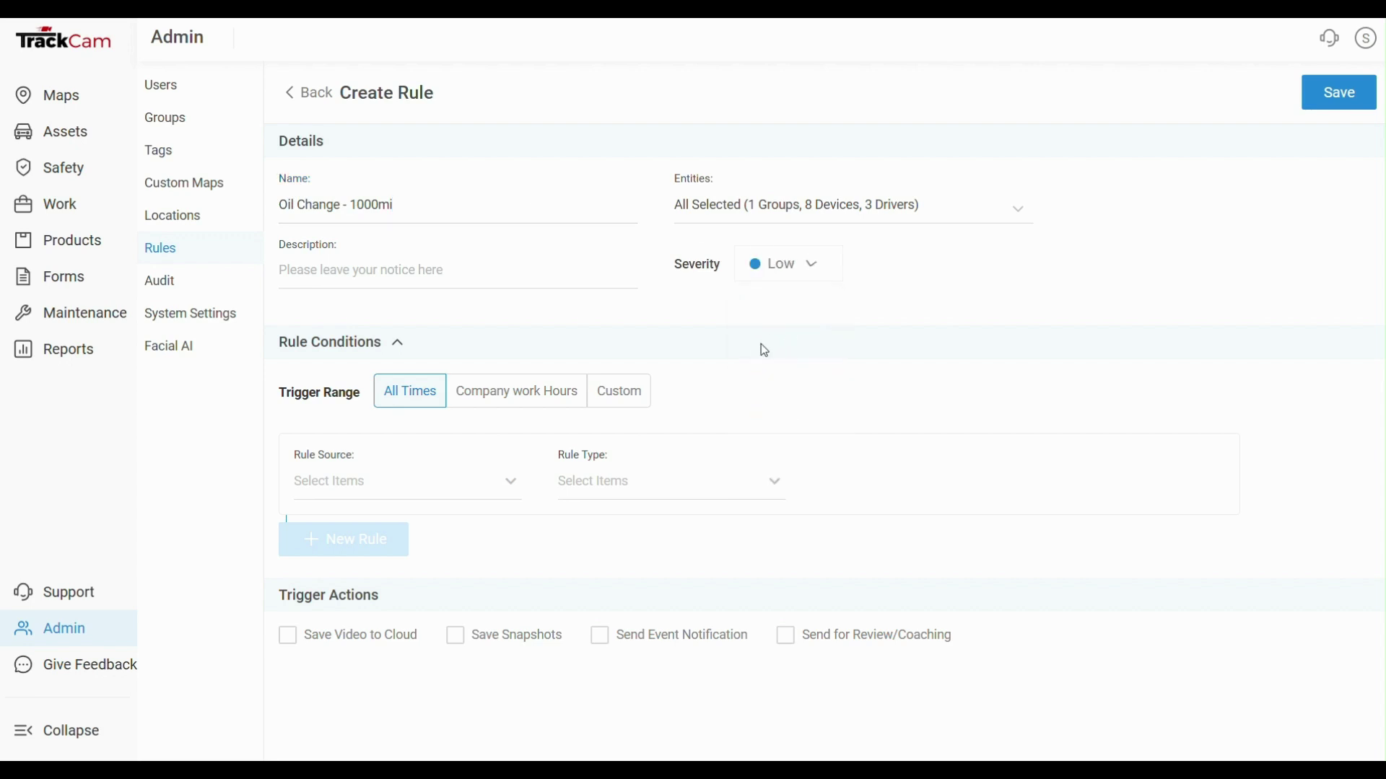
# Set the rule source to Maintenance Reminder, repeating every 1000 miles on the odometer.
pyautogui.click(405, 493)
pyautogui.scroll(-3, 425, 476)
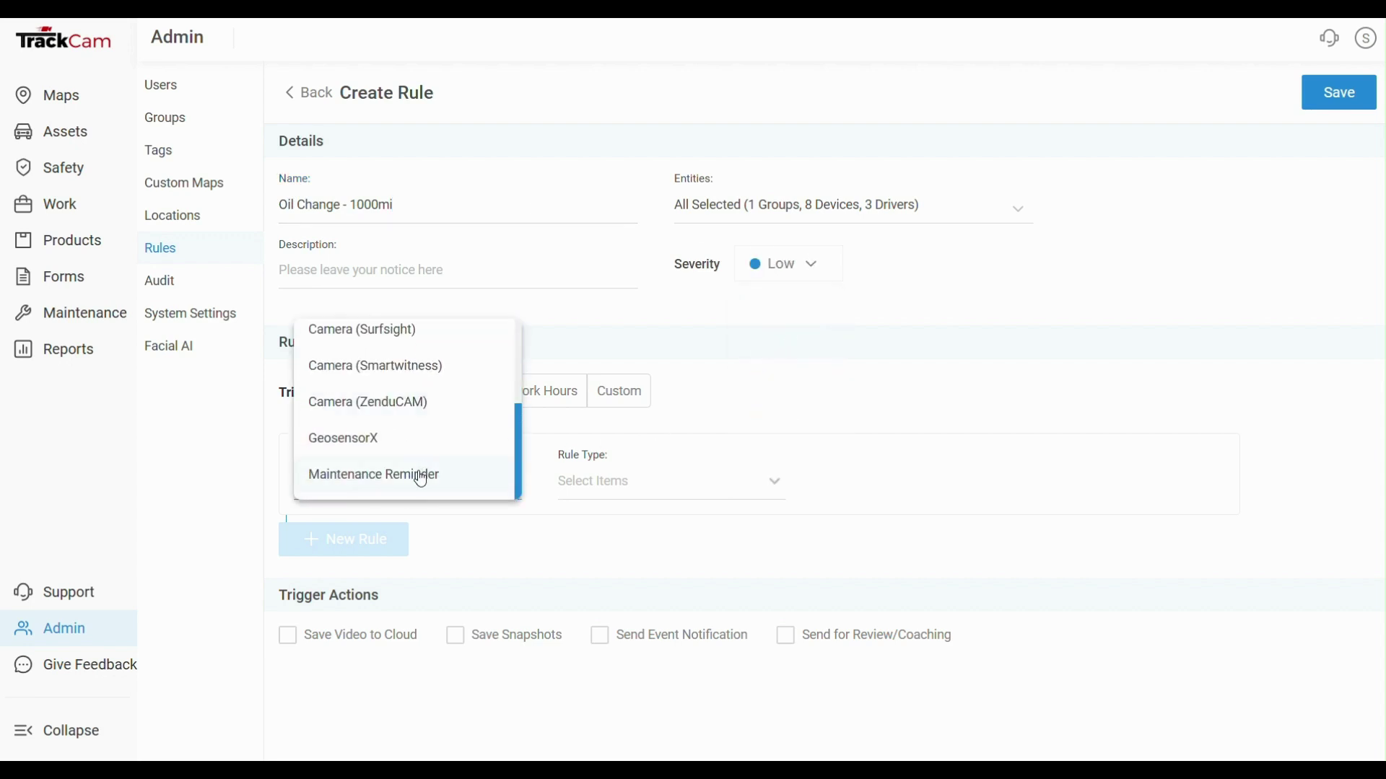
pyautogui.click(422, 476)
pyautogui.click(594, 479)
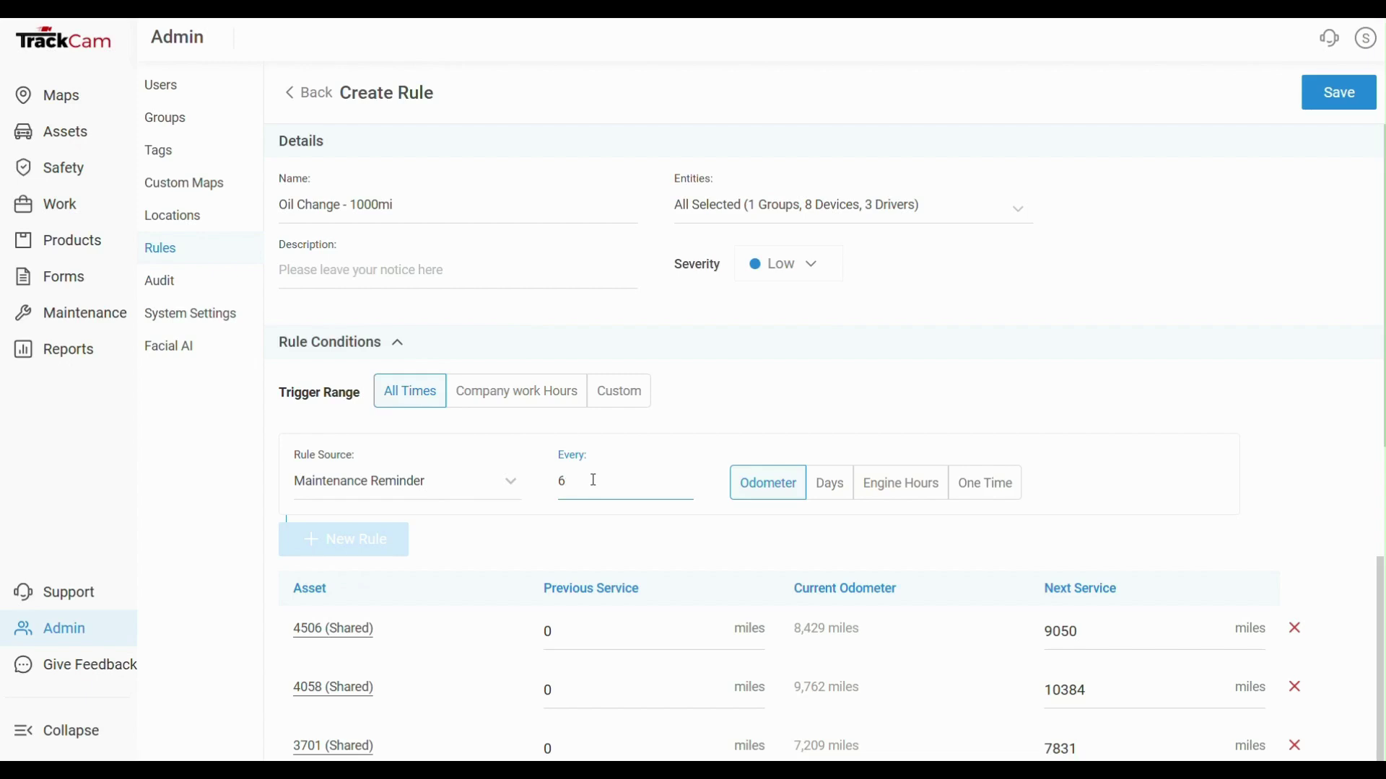
pyautogui.press('BackSpace')
pyautogui.write('1000')
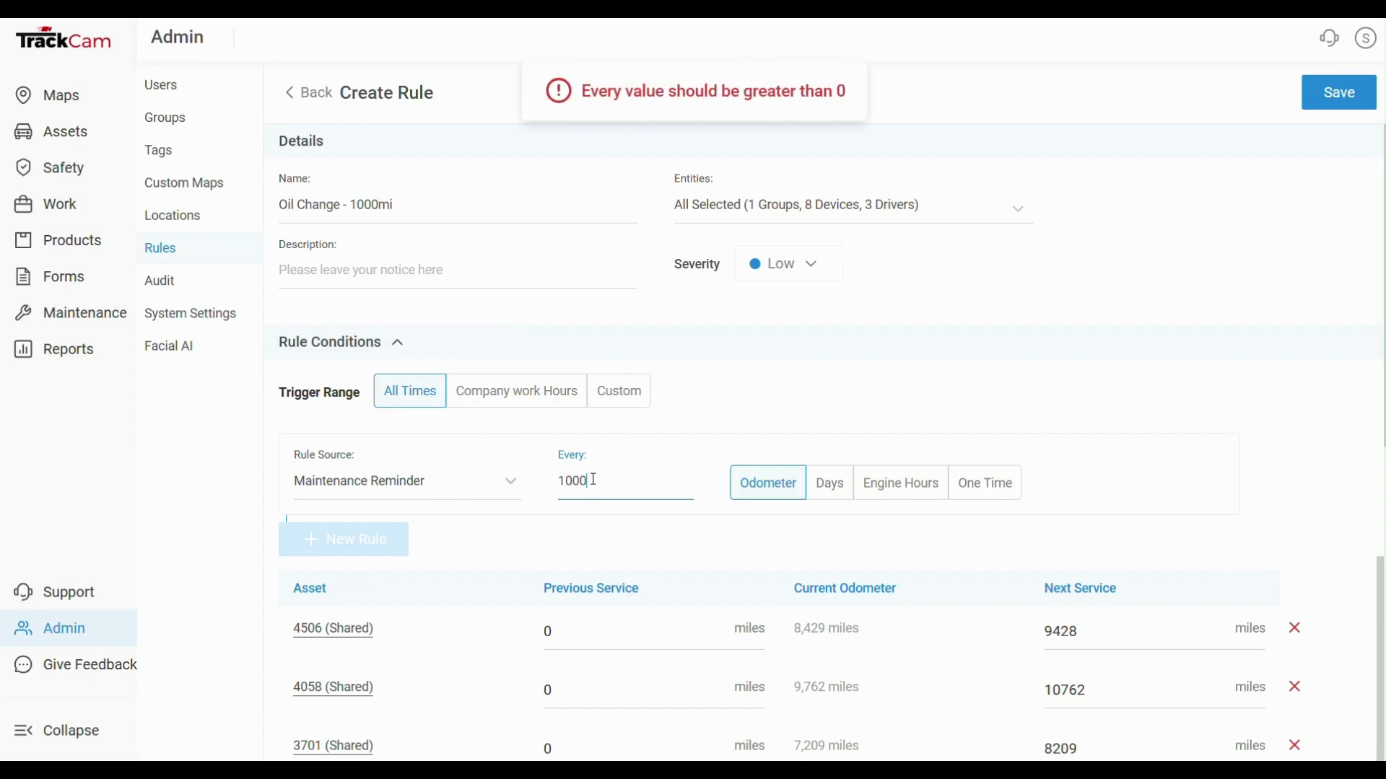
# Enable an event notification in the rule's trigger actions and set its event type to Email.
pyautogui.scroll(-5, 1075, 483)
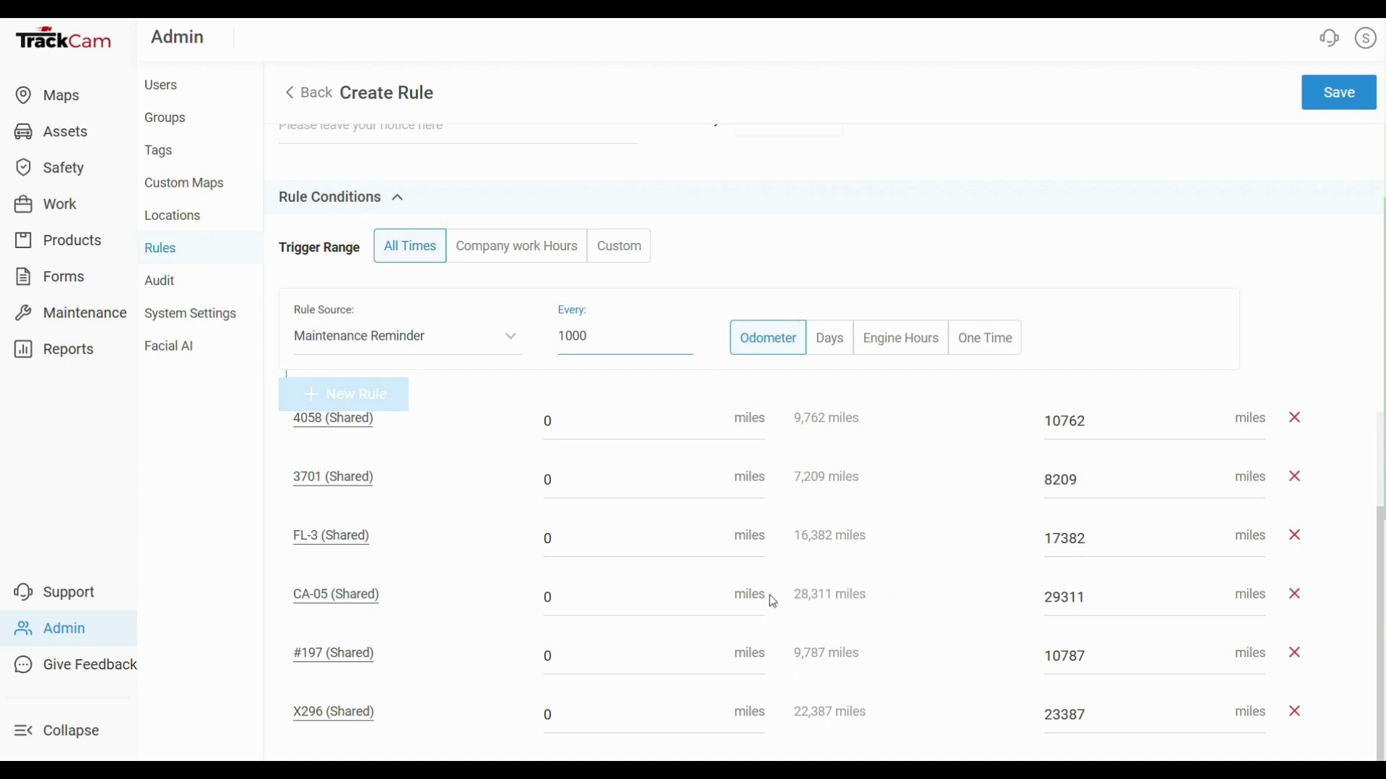
pyautogui.scroll(-6, 784, 602)
pyautogui.scroll(-1, 1021, 532)
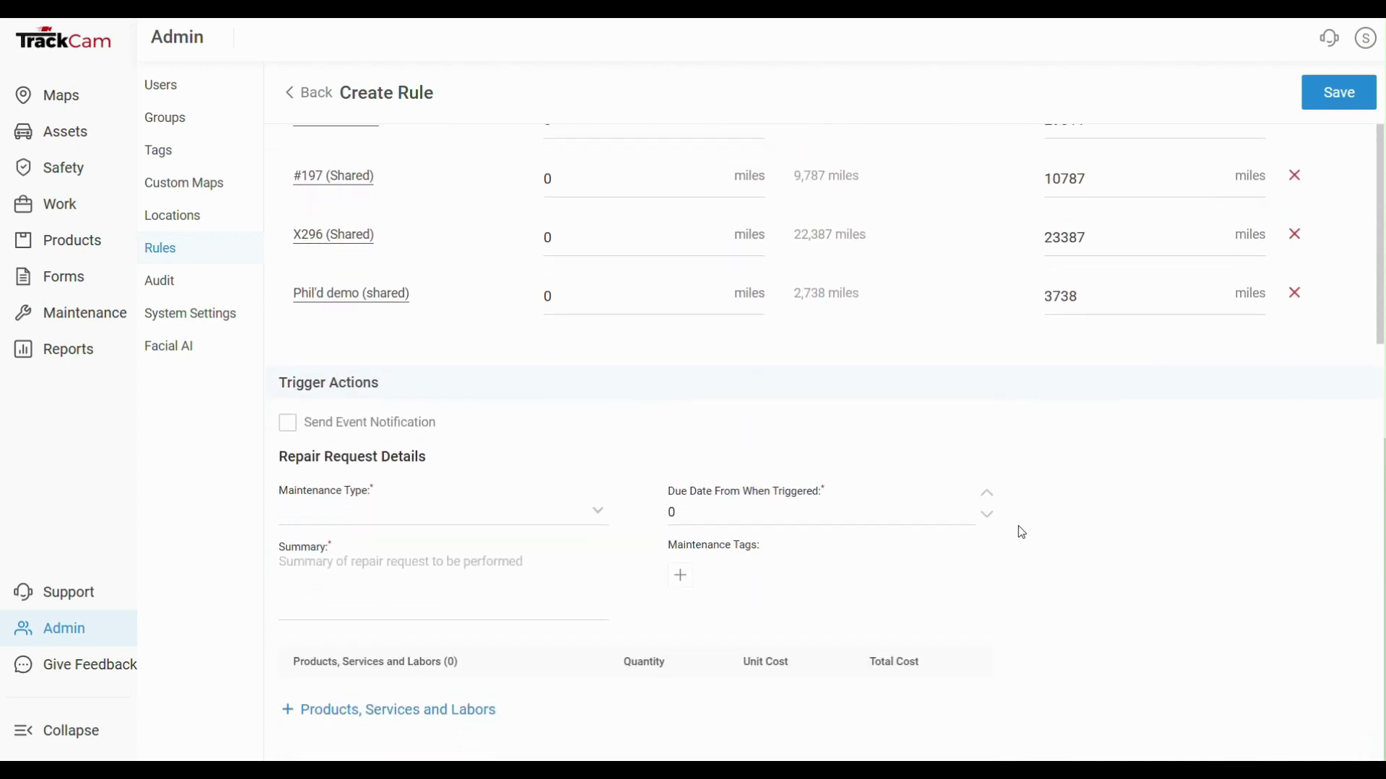
pyautogui.click(288, 422)
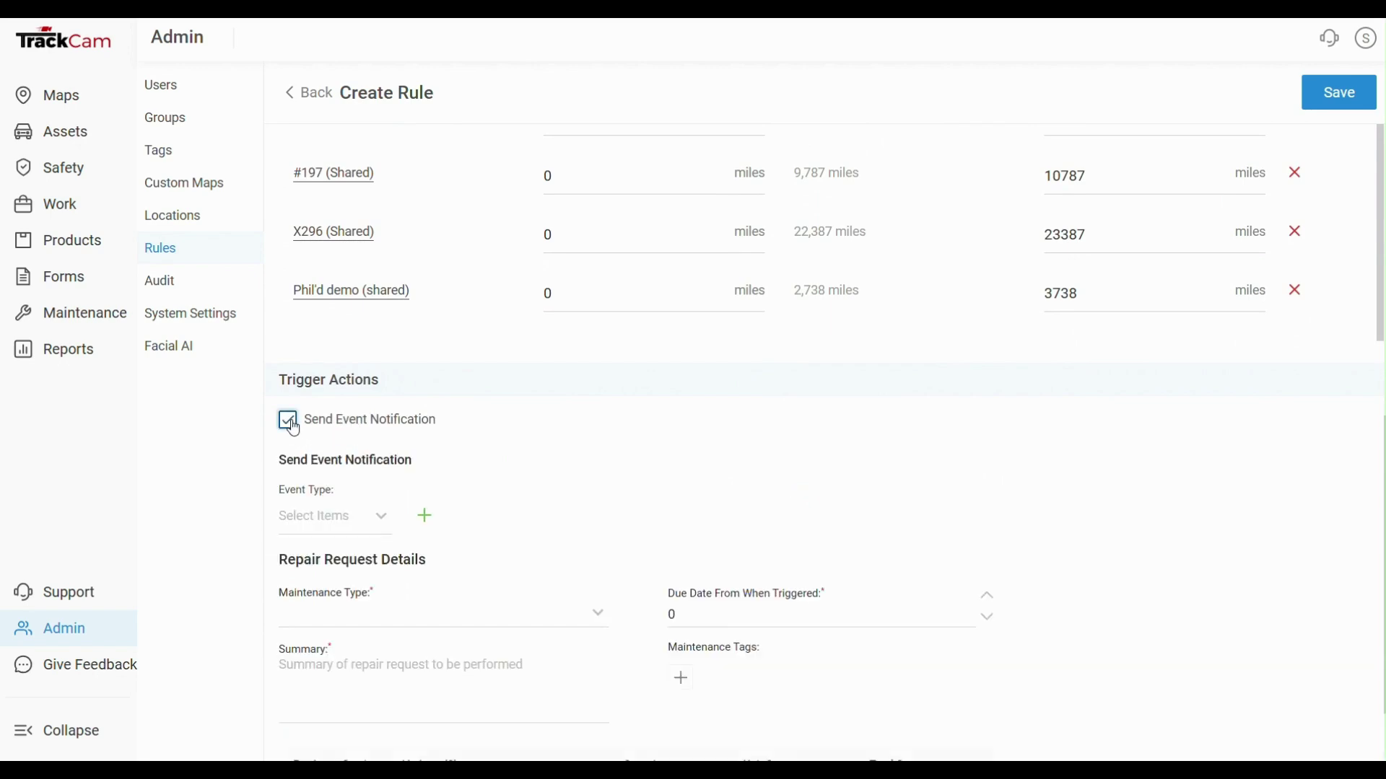
pyautogui.click(328, 514)
pyautogui.click(326, 404)
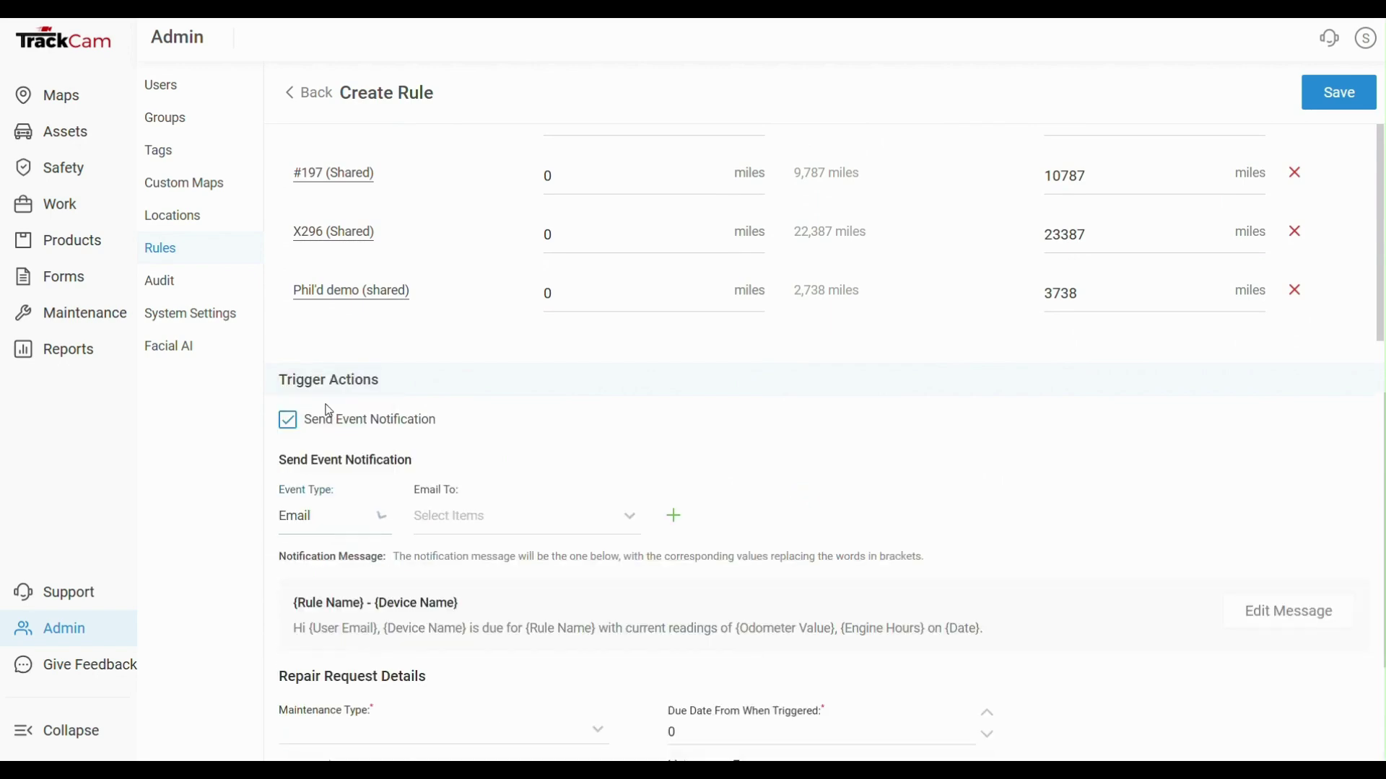
# Address the notification email to Custom recipients and choose the second-to-last user in the recipient list.
pyautogui.click(487, 529)
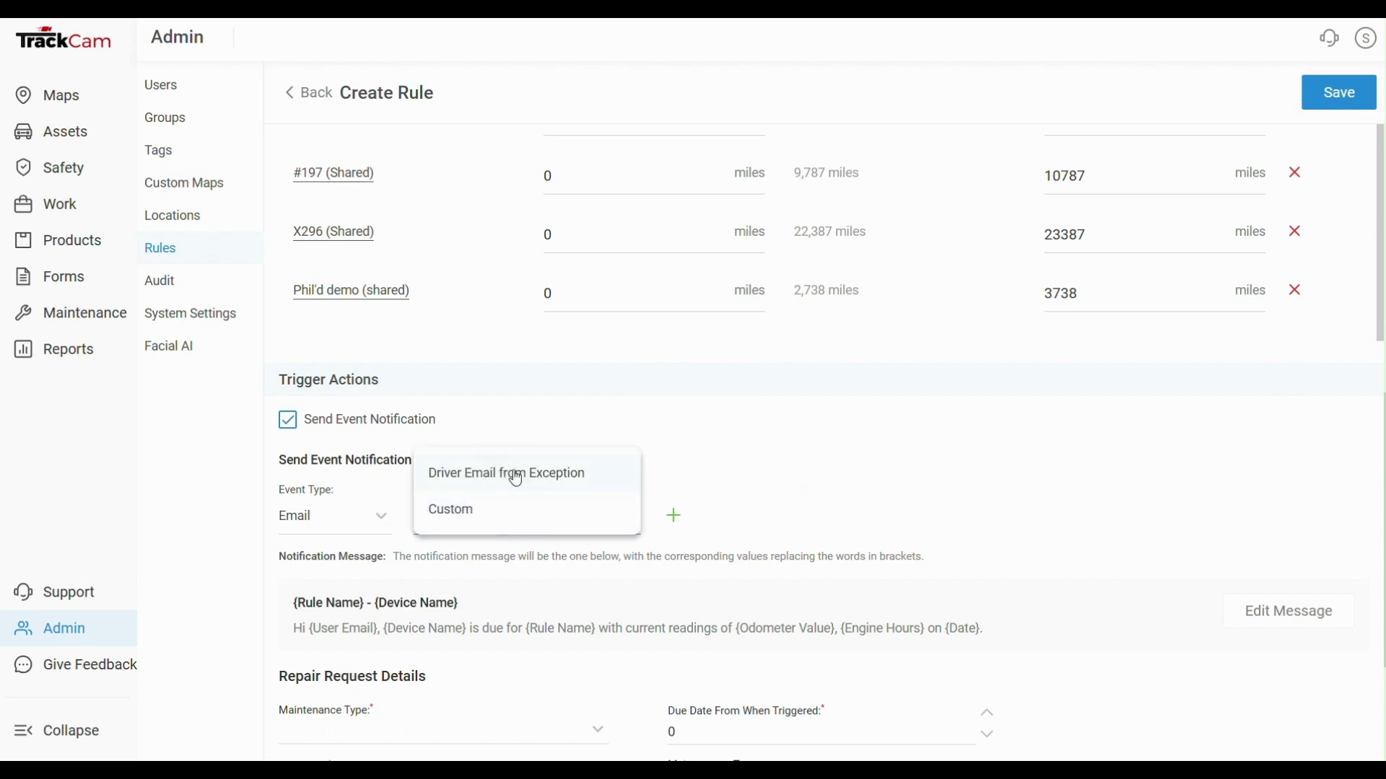
pyautogui.click(503, 517)
pyautogui.click(718, 518)
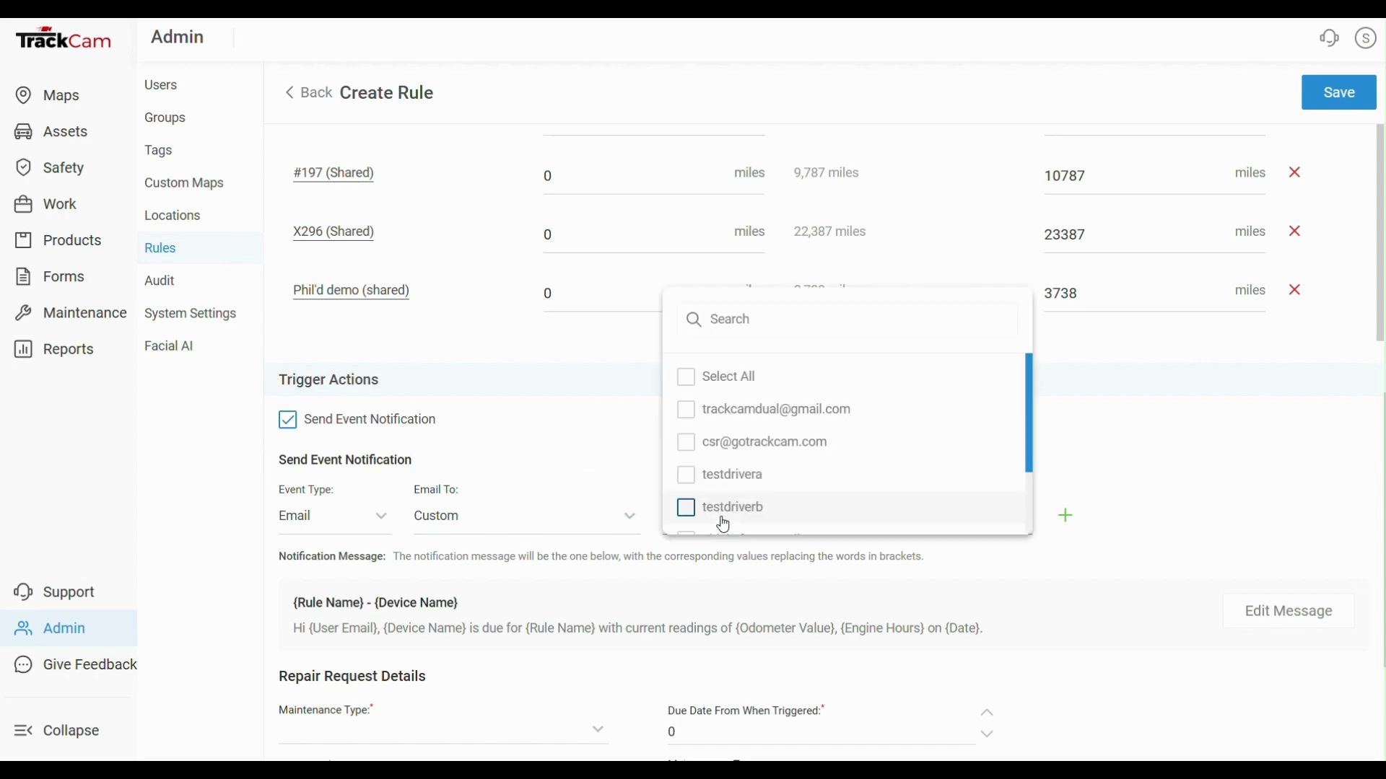
pyautogui.scroll(-1, 769, 487)
pyautogui.click(742, 483)
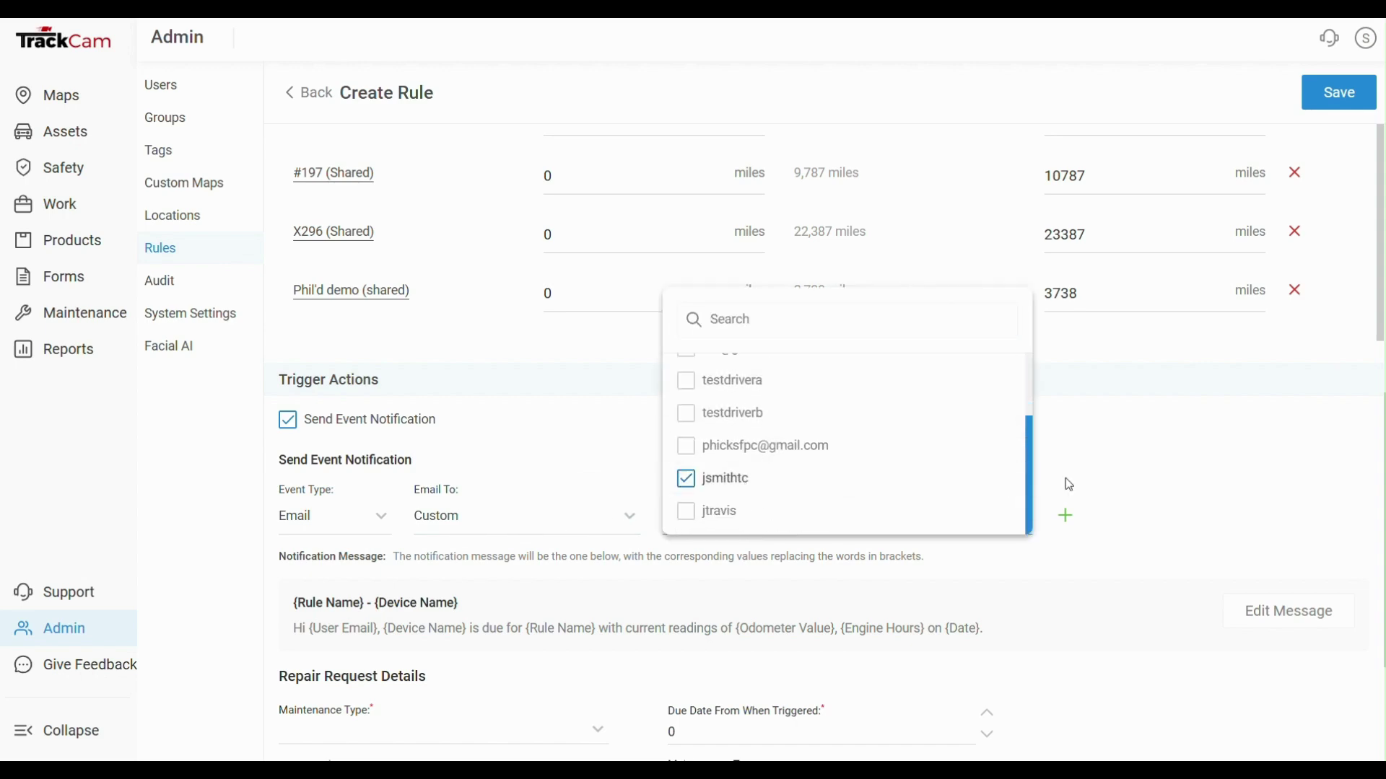
pyautogui.click(1192, 493)
# Fill in the repair request details with maintenance type Preventive, summary "Oil Change" and due date from when triggered 2.
pyautogui.scroll(-3, 671, 556)
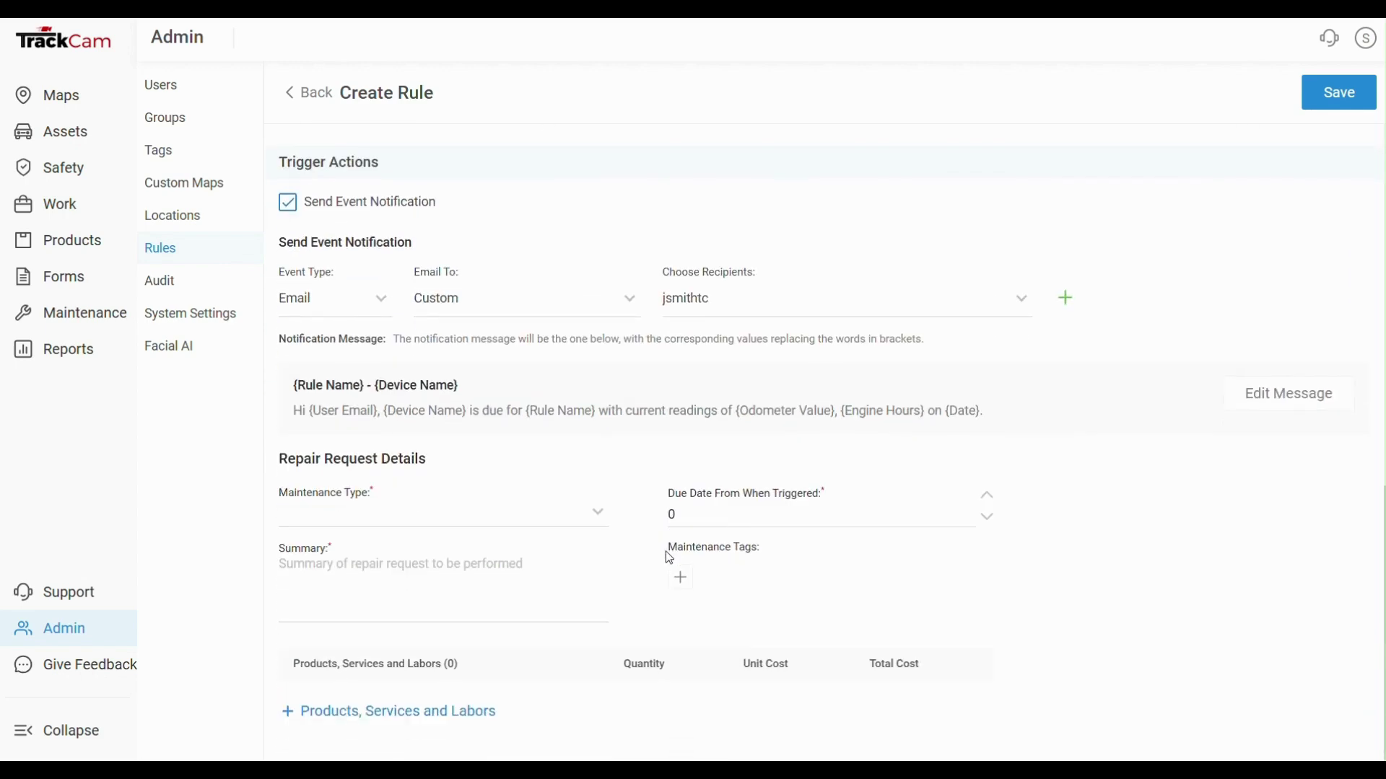
pyautogui.click(408, 517)
pyautogui.click(362, 372)
pyautogui.click(482, 597)
pyautogui.write('Oil Change')
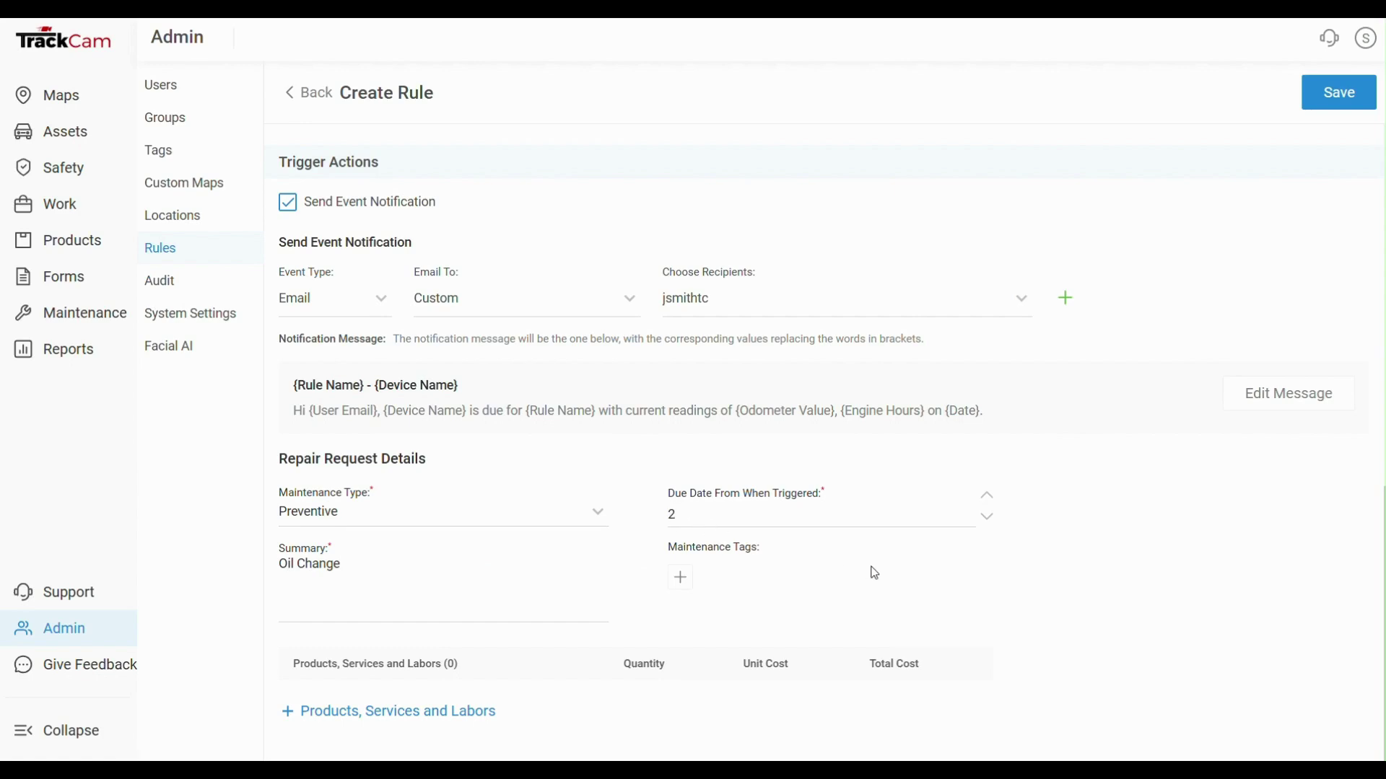
# Save the new oil change rule.
pyautogui.scroll(2, 917, 541)
pyautogui.scroll(10, 1083, 262)
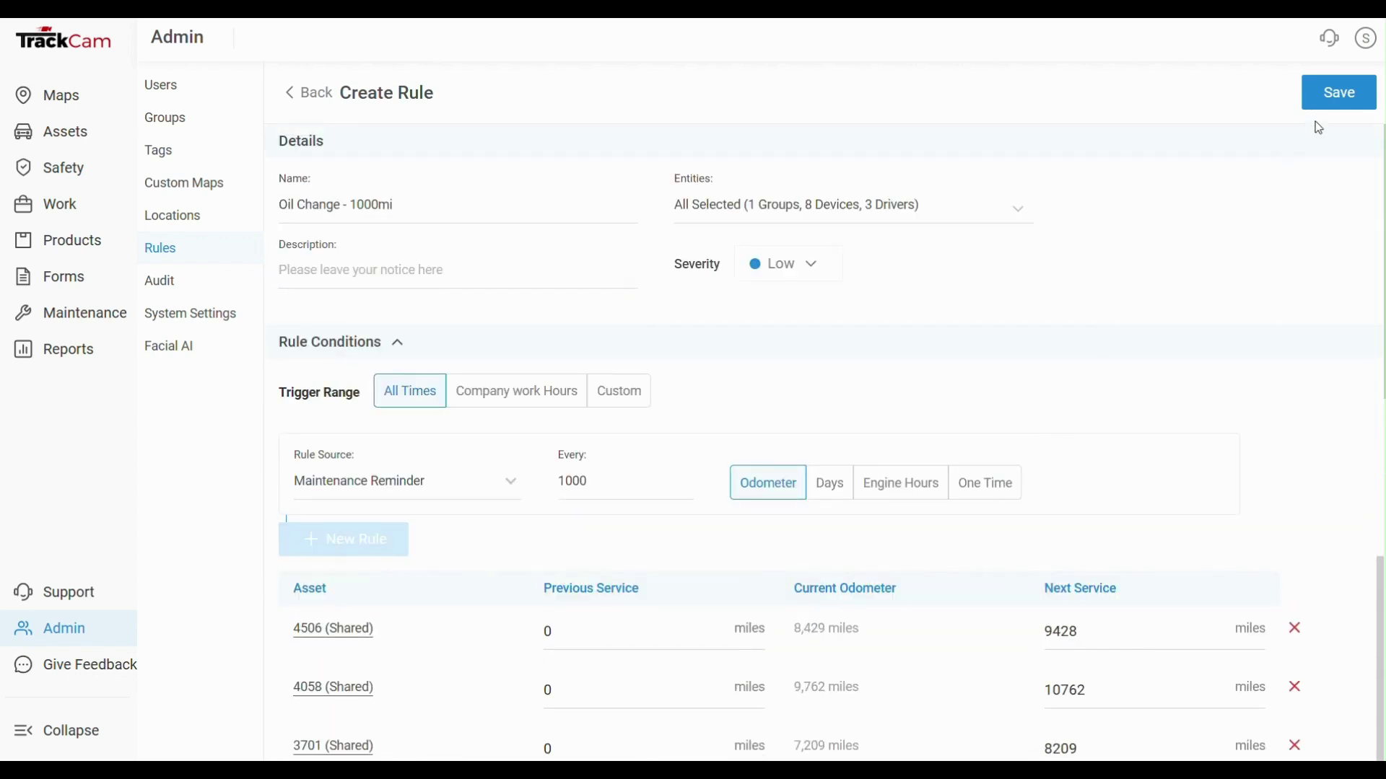
pyautogui.click(1341, 98)
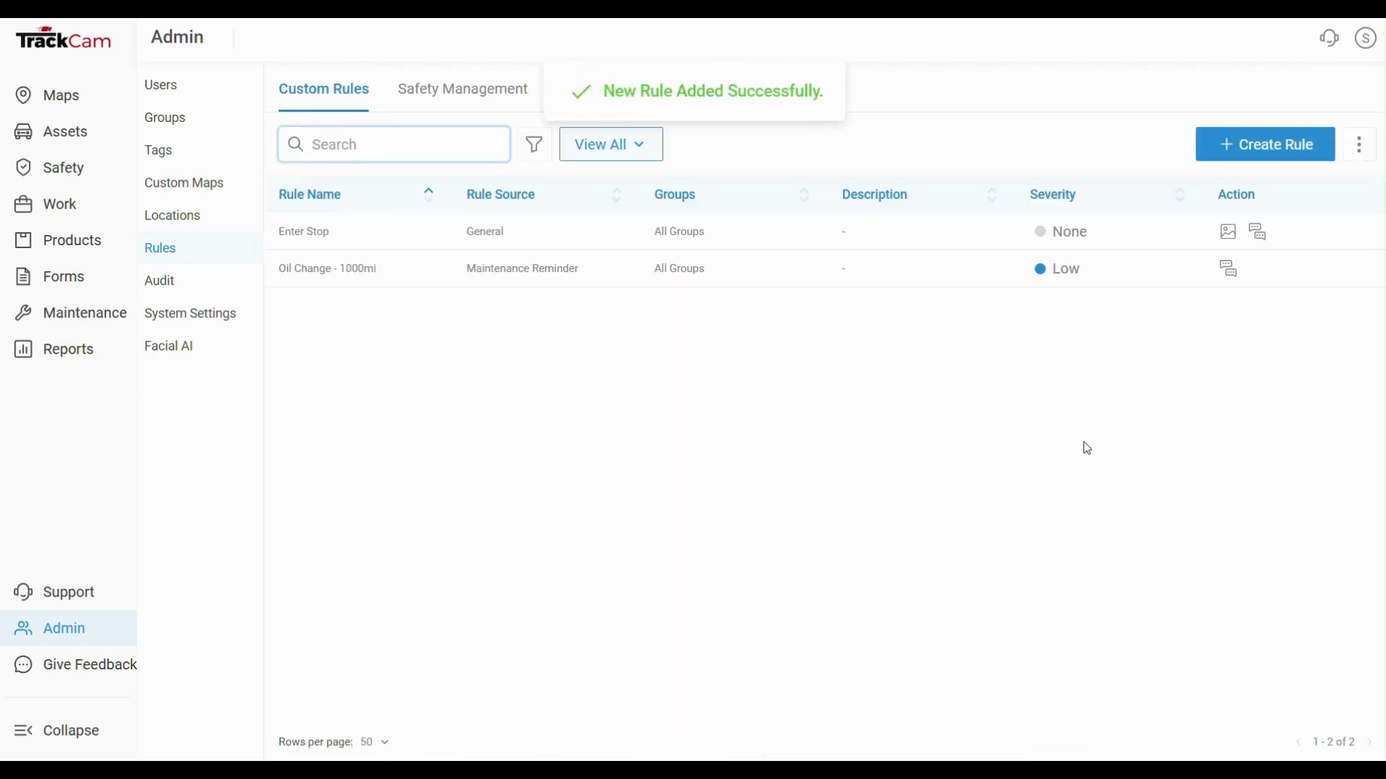